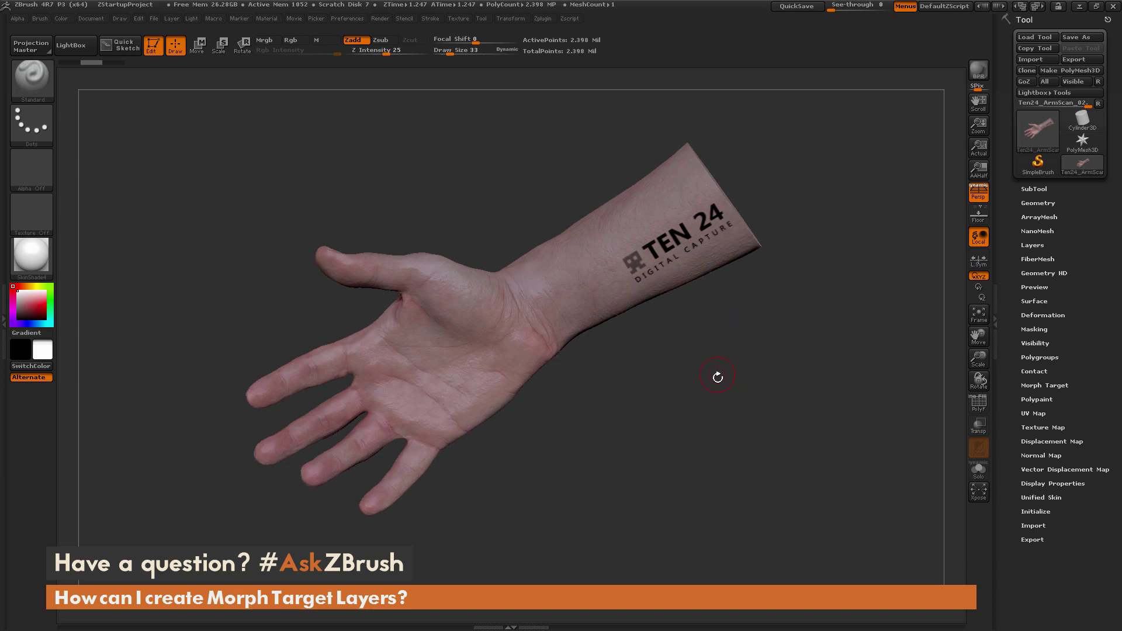
Add a new layer to the arm scan for recording sculpting changes
{"action": "left_click_drag", "start_coordinate": [717, 377], "coordinate": [778, 369]}
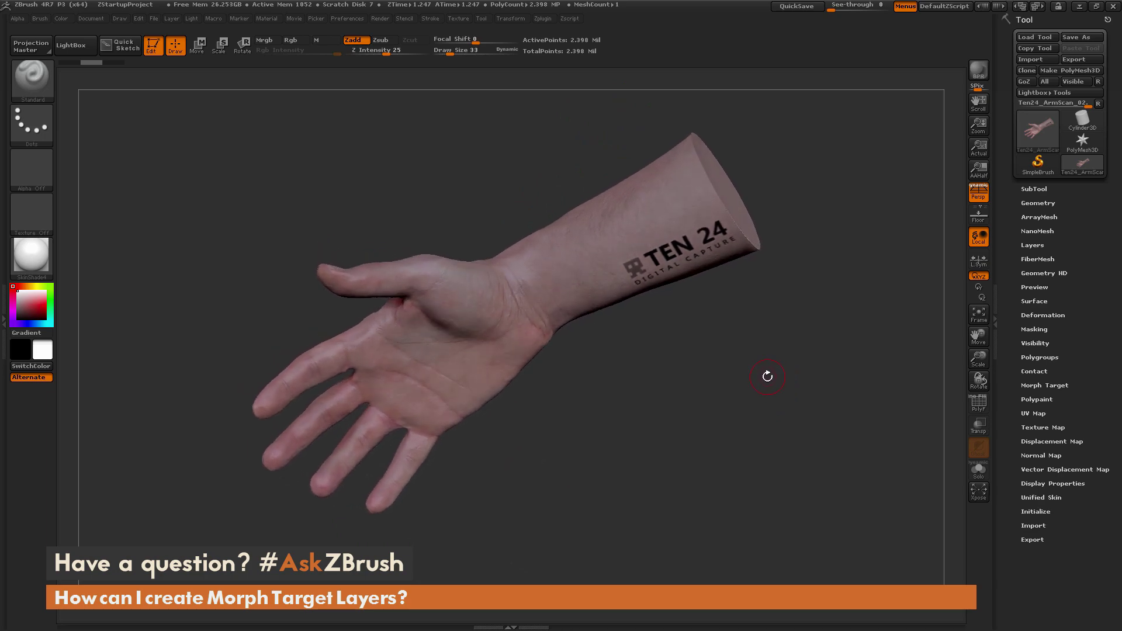
{"action": "mouse_move", "coordinate": [768, 371]}
{"action": "left_mouse_down"}
{"action": "mouse_move", "coordinate": [865, 403]}
{"action": "mouse_move", "coordinate": [801, 336]}
{"action": "mouse_move", "coordinate": [836, 453]}
{"action": "mouse_move", "coordinate": [802, 351]}
{"action": "mouse_move", "coordinate": [817, 432]}
{"action": "mouse_move", "coordinate": [776, 300]}
{"action": "mouse_move", "coordinate": [788, 341]}
{"action": "left_mouse_up"}
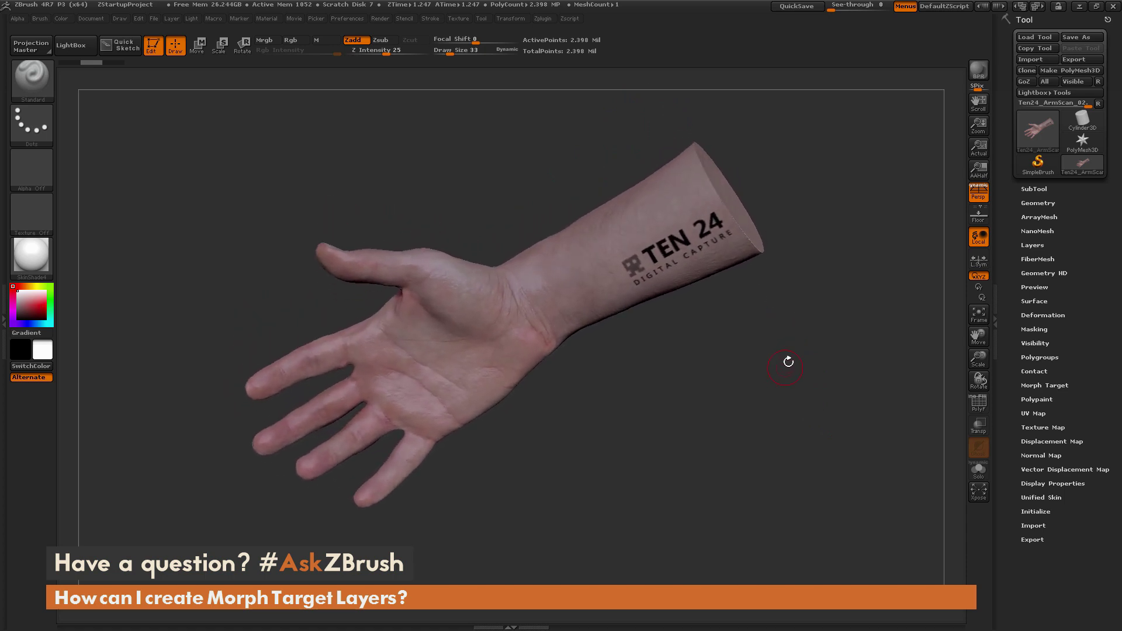
{"action": "left_click", "coordinate": [1033, 246]}
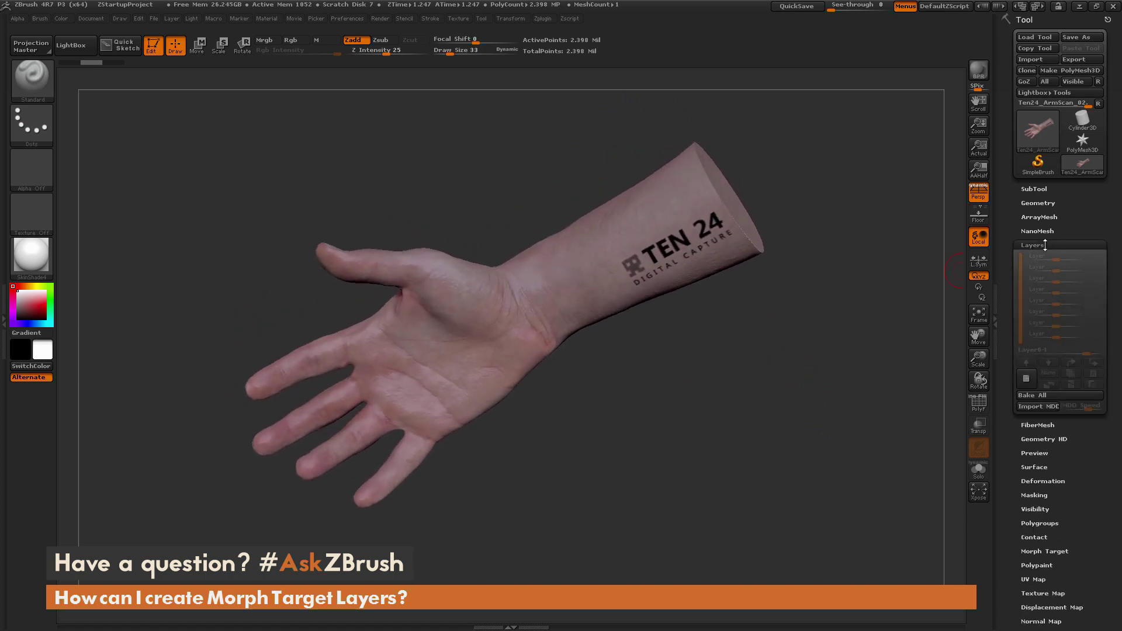
{"action": "left_click", "coordinate": [1027, 379]}
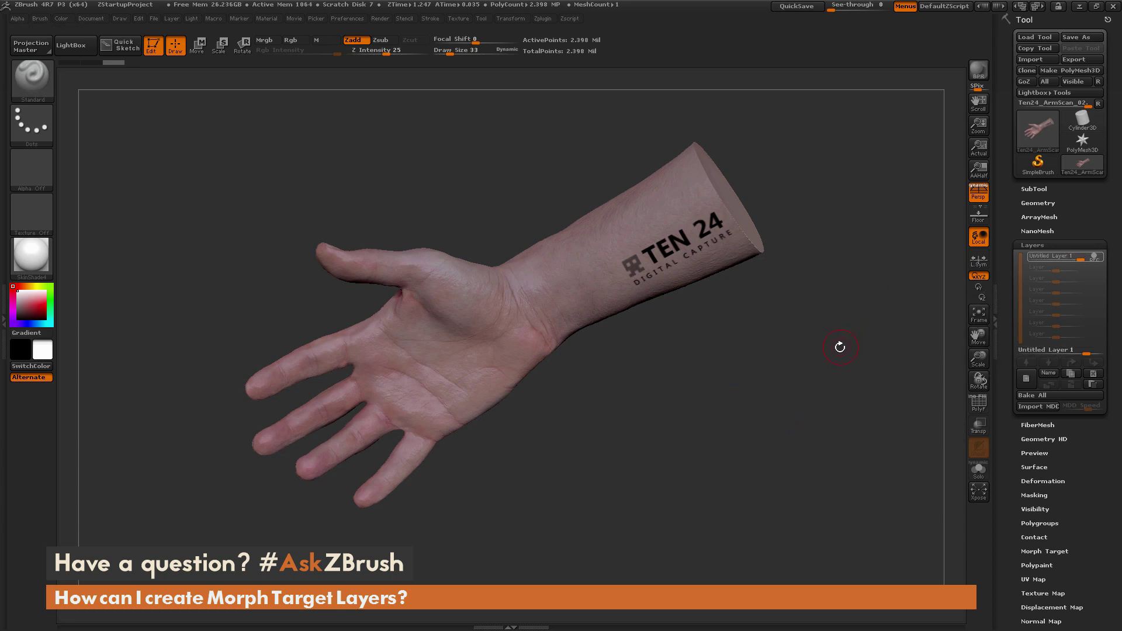
Pull spikes out of the knuckles on the back of the hand with the Jdrust_SpikesRough brush
{"action": "left_click_drag", "start_coordinate": [822, 353], "coordinate": [778, 324]}
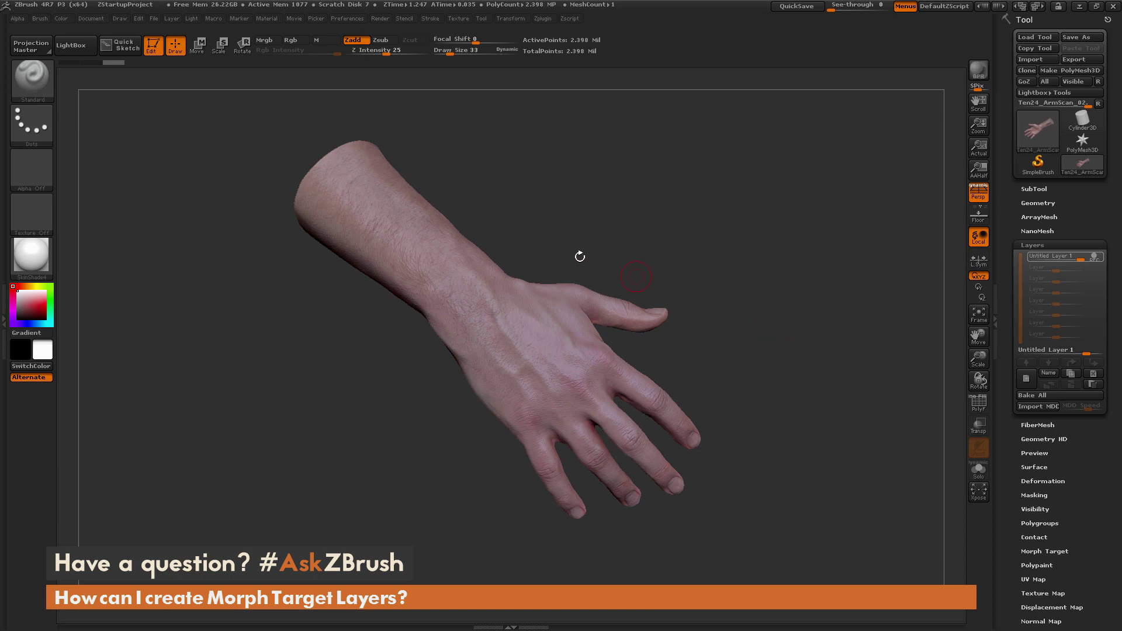
{"action": "left_click", "coordinate": [36, 85]}
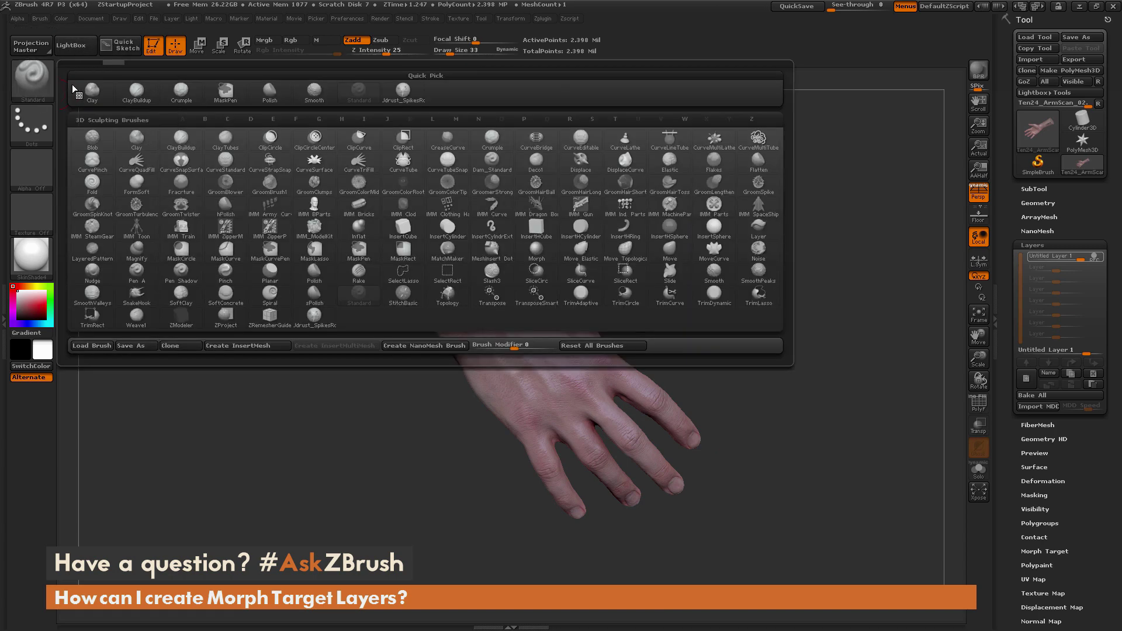
{"action": "left_click", "coordinate": [314, 317]}
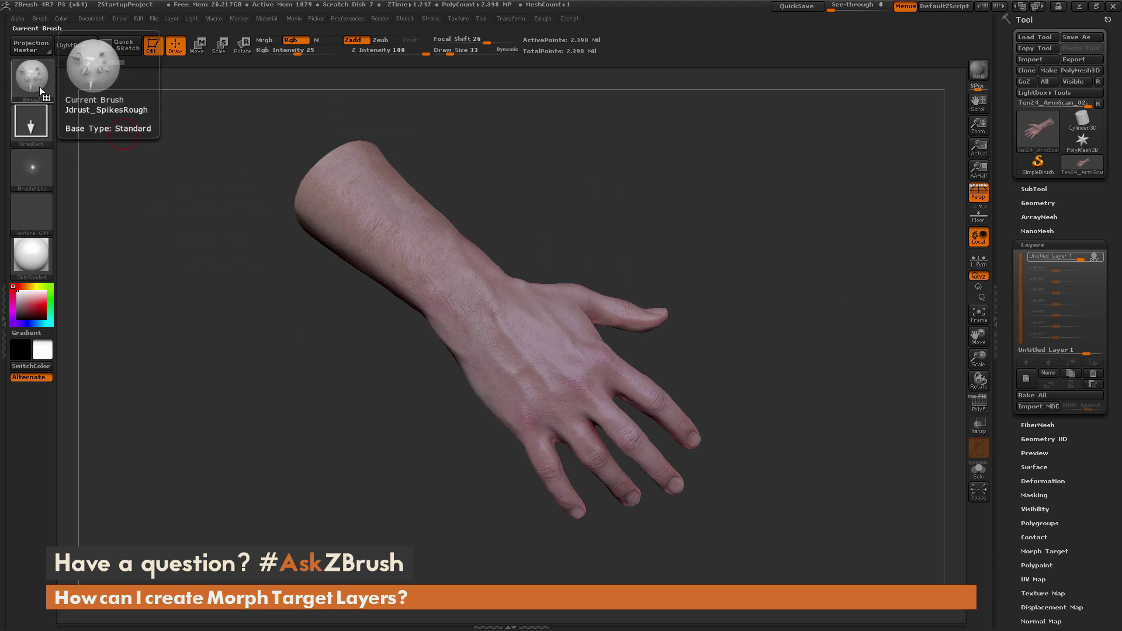
{"action": "mouse_move", "coordinate": [38, 178]}
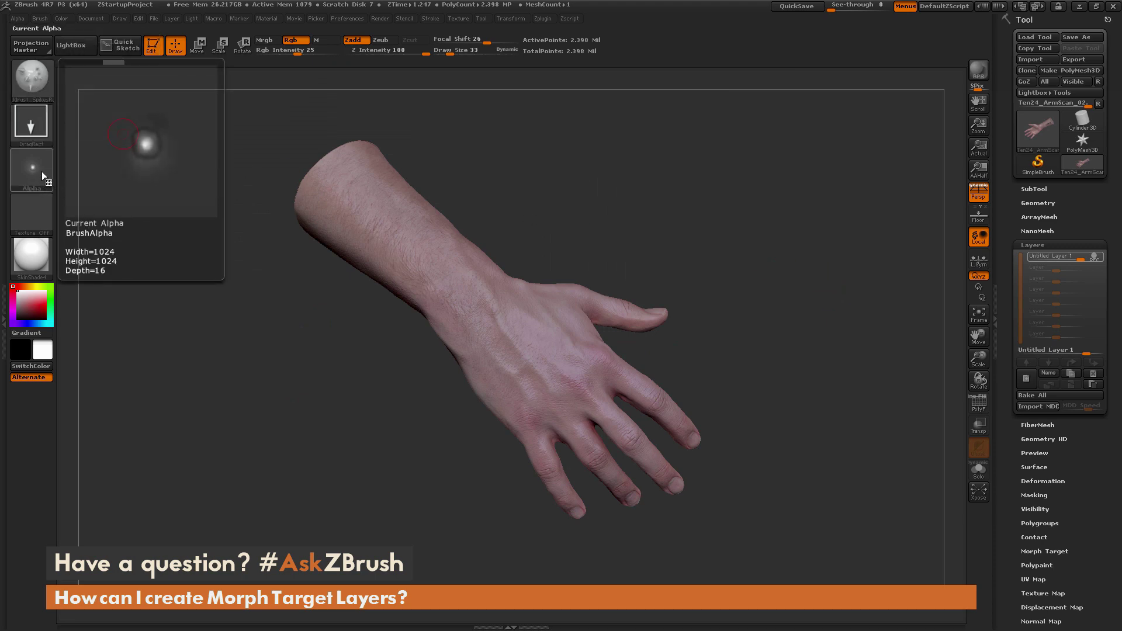
{"action": "left_click_drag", "start_coordinate": [677, 208], "coordinate": [733, 288]}
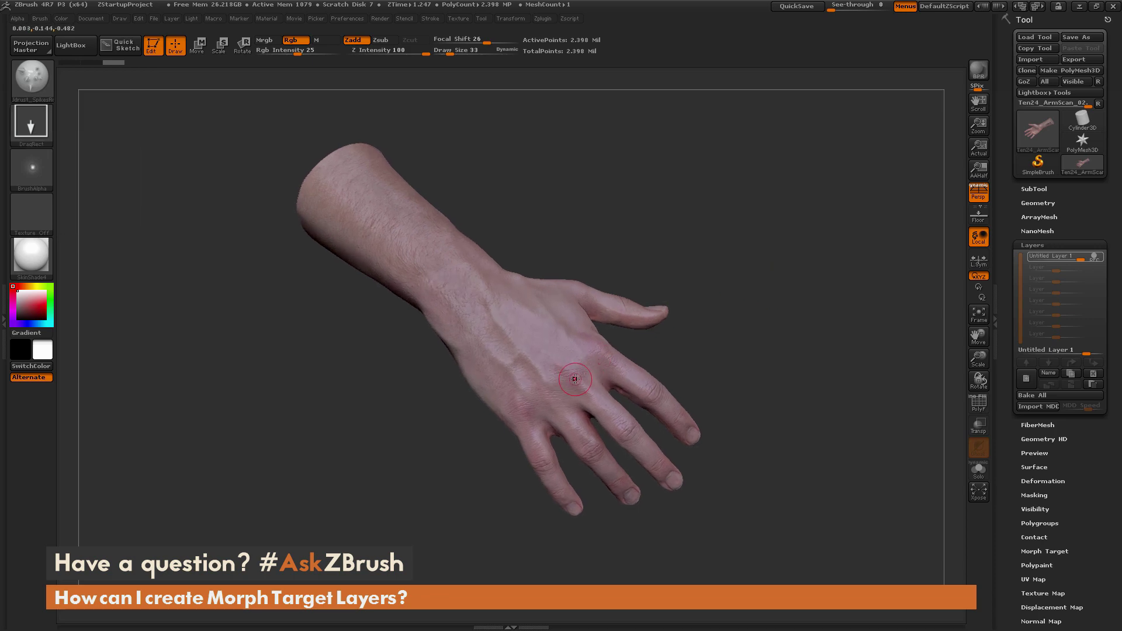
{"action": "left_click_drag", "start_coordinate": [579, 383], "coordinate": [648, 381]}
{"action": "left_click_drag", "start_coordinate": [711, 349], "coordinate": [777, 280]}
{"action": "key", "text": "ctrl+z"}
{"action": "left_click_drag", "start_coordinate": [646, 445], "coordinate": [653, 459]}
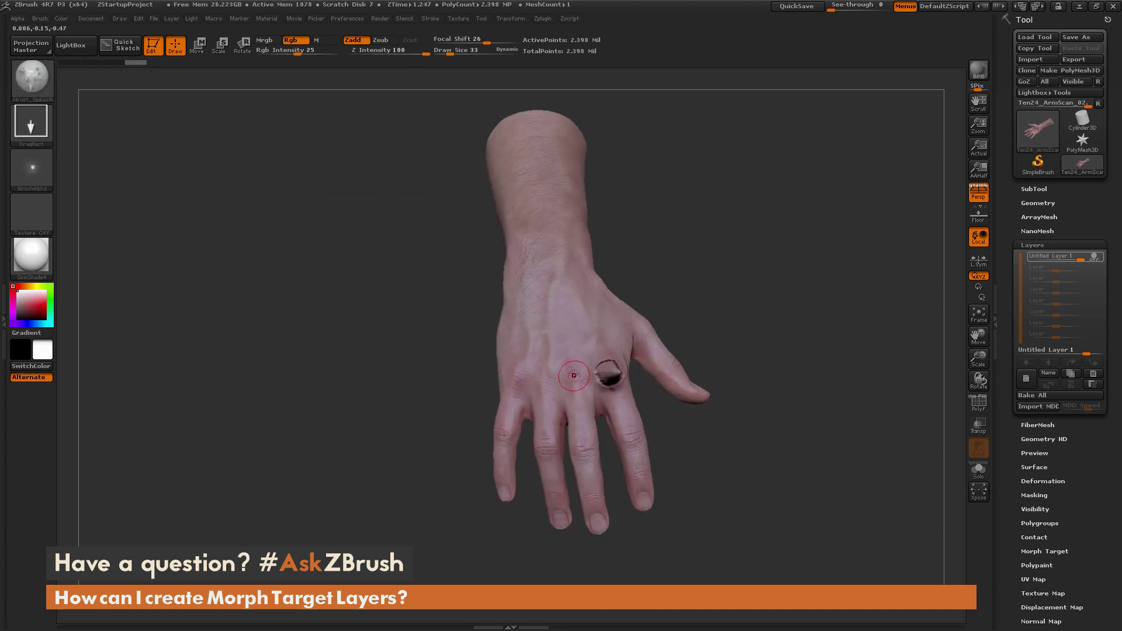
{"action": "left_click_drag", "start_coordinate": [525, 372], "coordinate": [547, 432]}
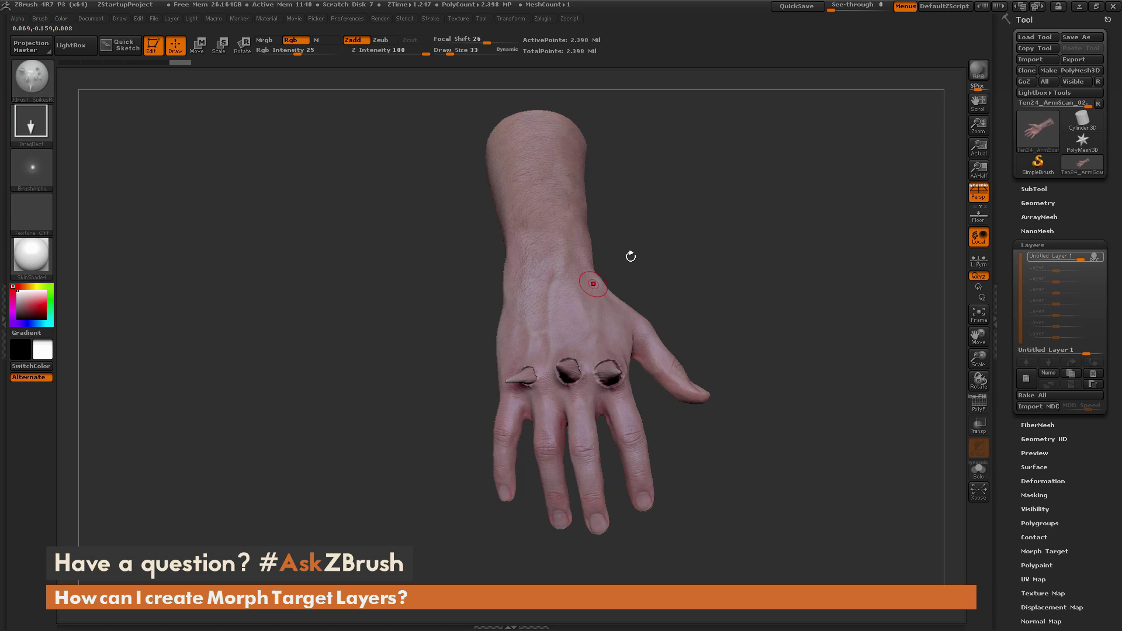
Add further spikes on the back of the hand and two along the forearm
{"action": "left_click_drag", "start_coordinate": [629, 257], "coordinate": [640, 277]}
{"action": "key", "text": "ctrl+shift+z"}
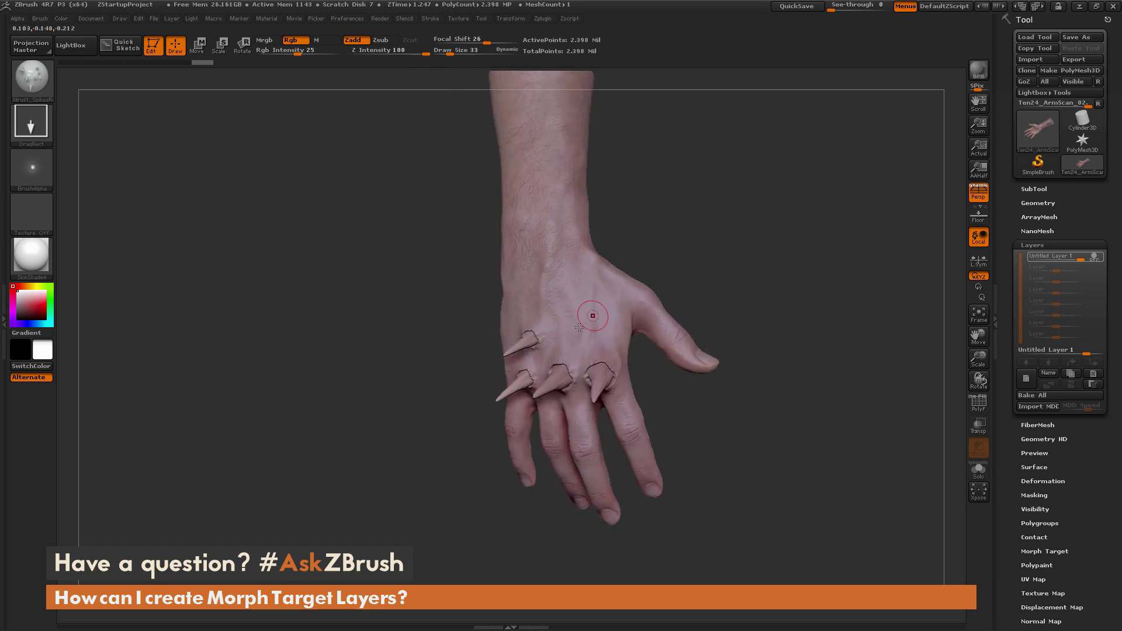
{"action": "left_click_drag", "start_coordinate": [761, 282], "coordinate": [726, 240]}
{"action": "key", "text": "ctrl+shift+z"}
{"action": "key", "text": "ctrl+shift+z"}
{"action": "key", "text": "ctrl+shift+z"}
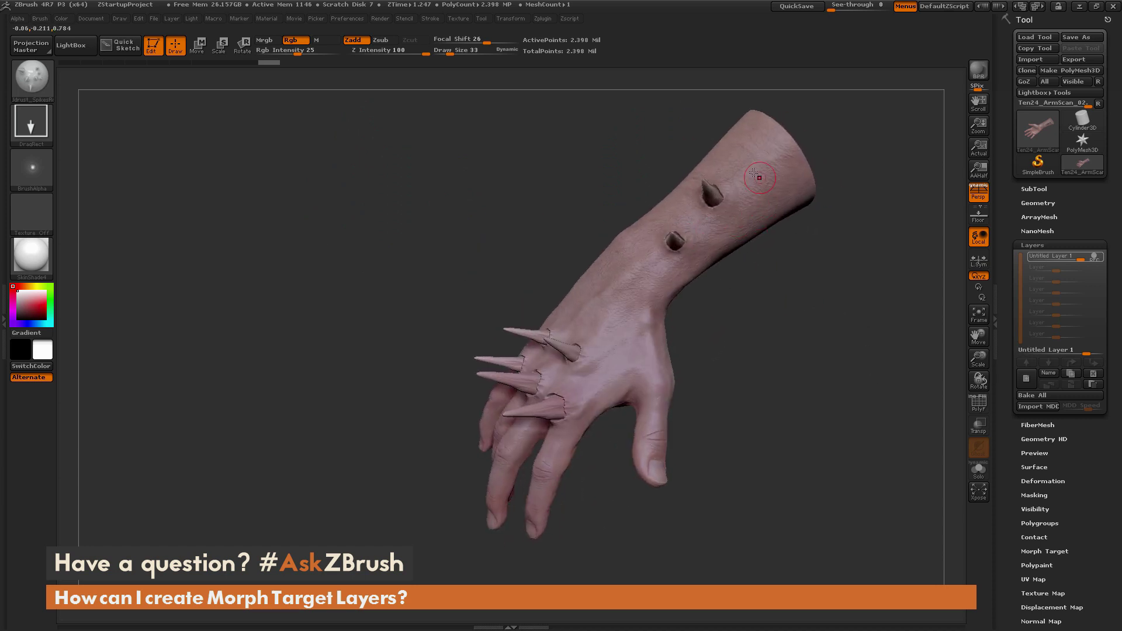
Add two more spikes on the forearm and one on the hand near the base of the thumb
{"action": "left_click_drag", "start_coordinate": [750, 206], "coordinate": [778, 246]}
{"action": "left_click_drag", "start_coordinate": [819, 314], "coordinate": [846, 380]}
{"action": "key", "text": "ctrl+shift+z"}
{"action": "key", "text": "ctrl+shift+z"}
{"action": "key", "text": "ctrl+shift+z"}
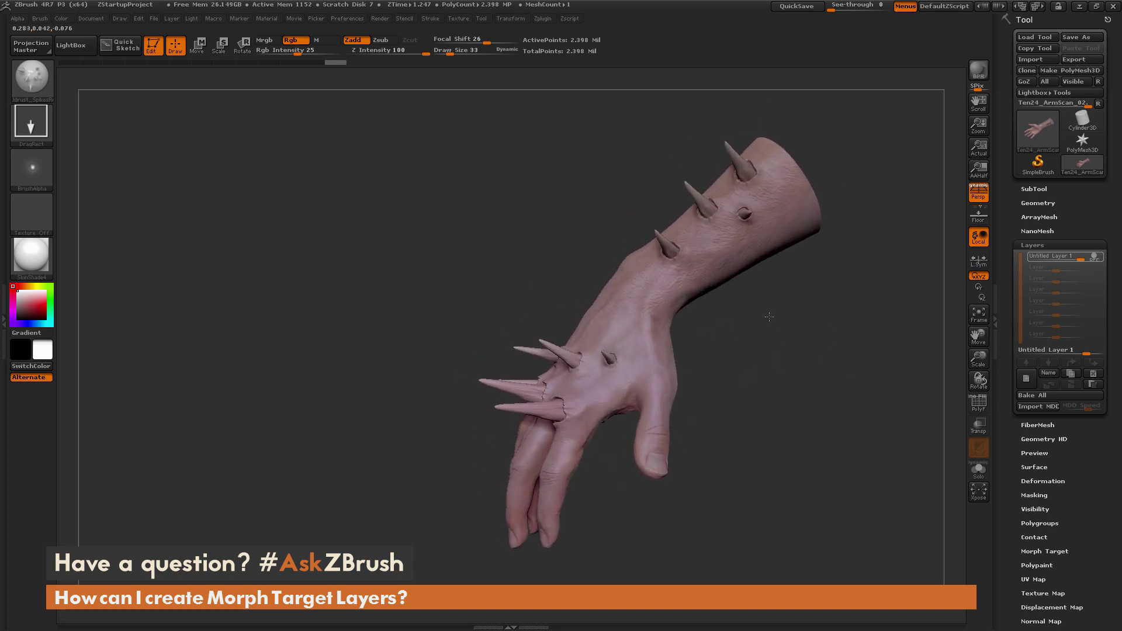
Paint a mask over the four fingernails with the MaskPen brush at draw size 15
{"action": "left_click_drag", "start_coordinate": [810, 402], "coordinate": [813, 292]}
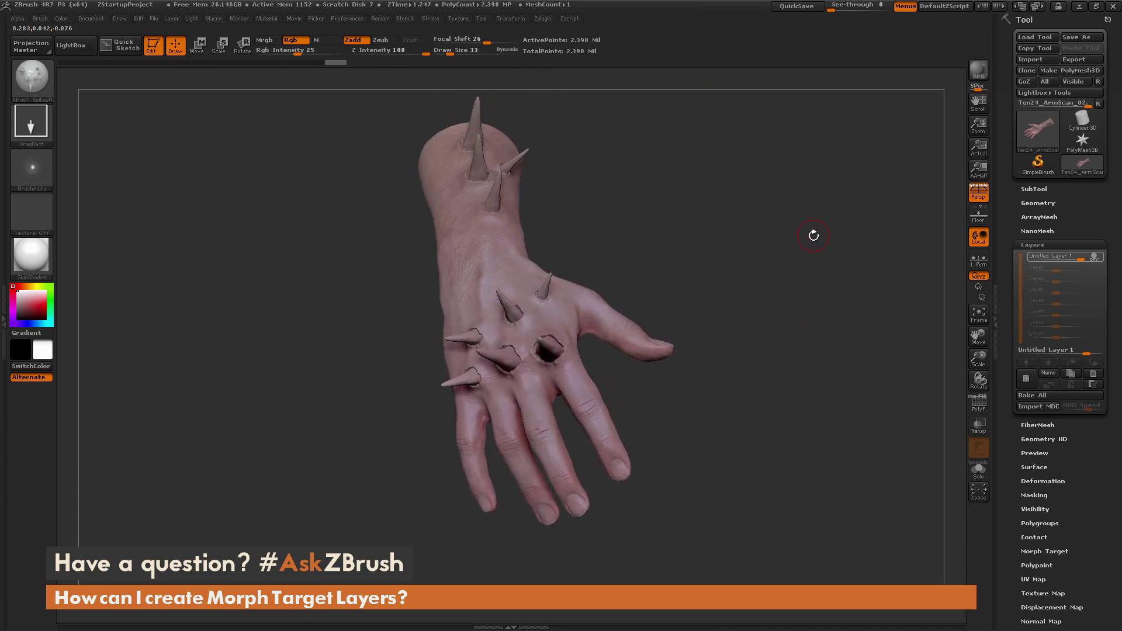
{"action": "key", "text": "b"}
{"action": "key", "text": "c"}
{"action": "key", "text": "b"}
{"action": "mouse_move", "coordinate": [779, 348]}
{"action": "left_mouse_down"}
{"action": "mouse_move", "coordinate": [791, 338]}
{"action": "mouse_move", "coordinate": [752, 302]}
{"action": "left_mouse_up"}
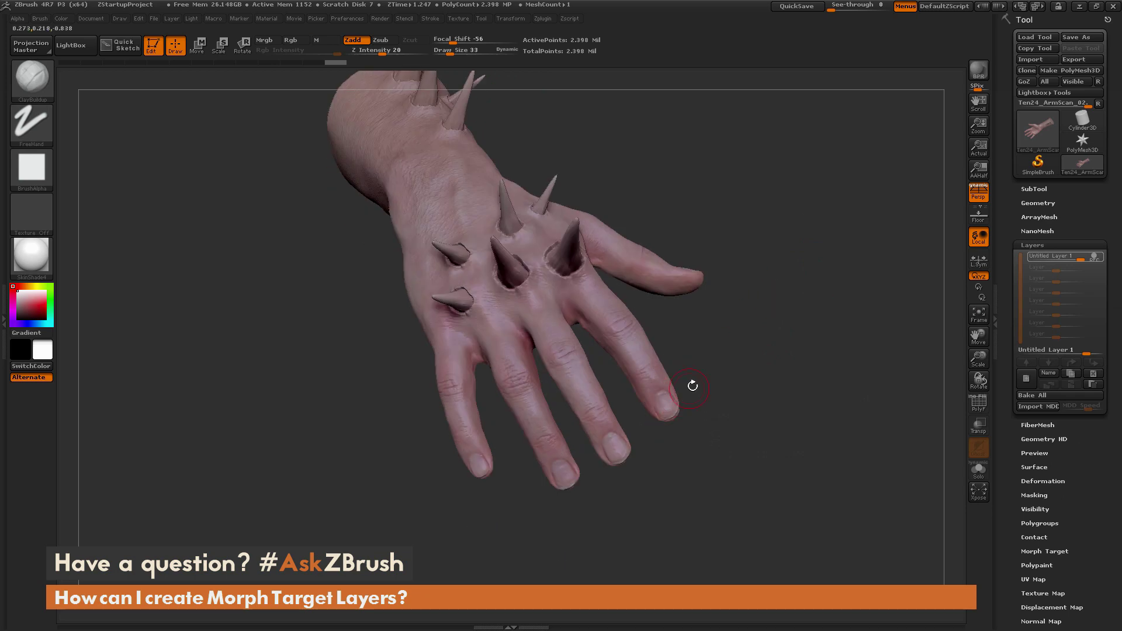
{"action": "key", "text": "space"}
{"action": "key", "text": "ctrl"}
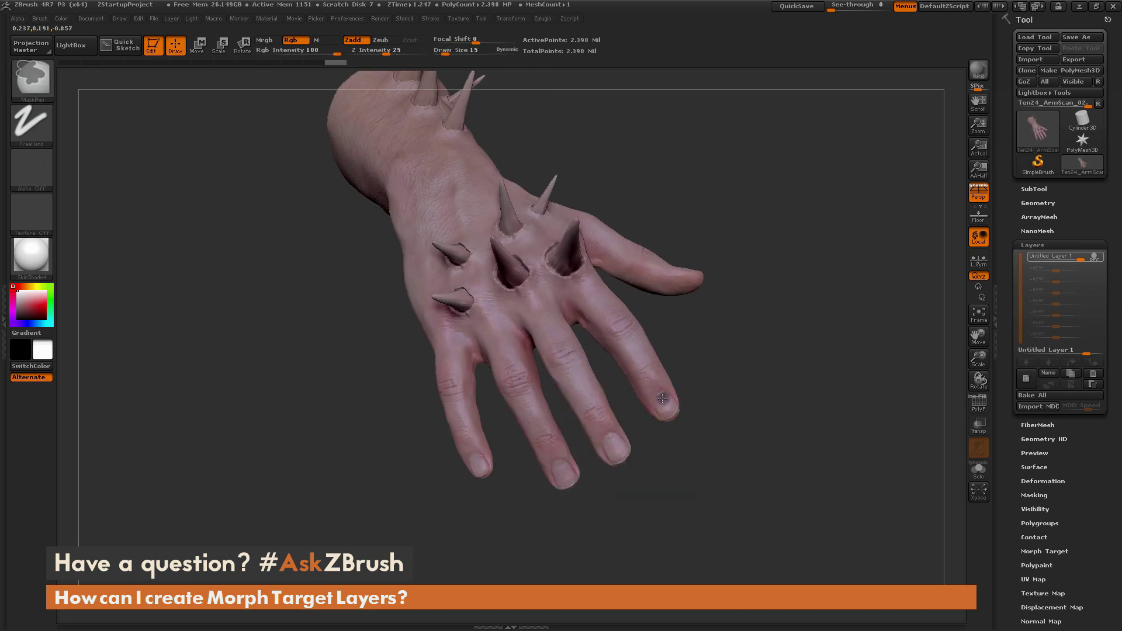
{"action": "left_click", "coordinate": [611, 447], "text": "ctrl"}
{"action": "left_click", "coordinate": [559, 466], "text": "ctrl"}
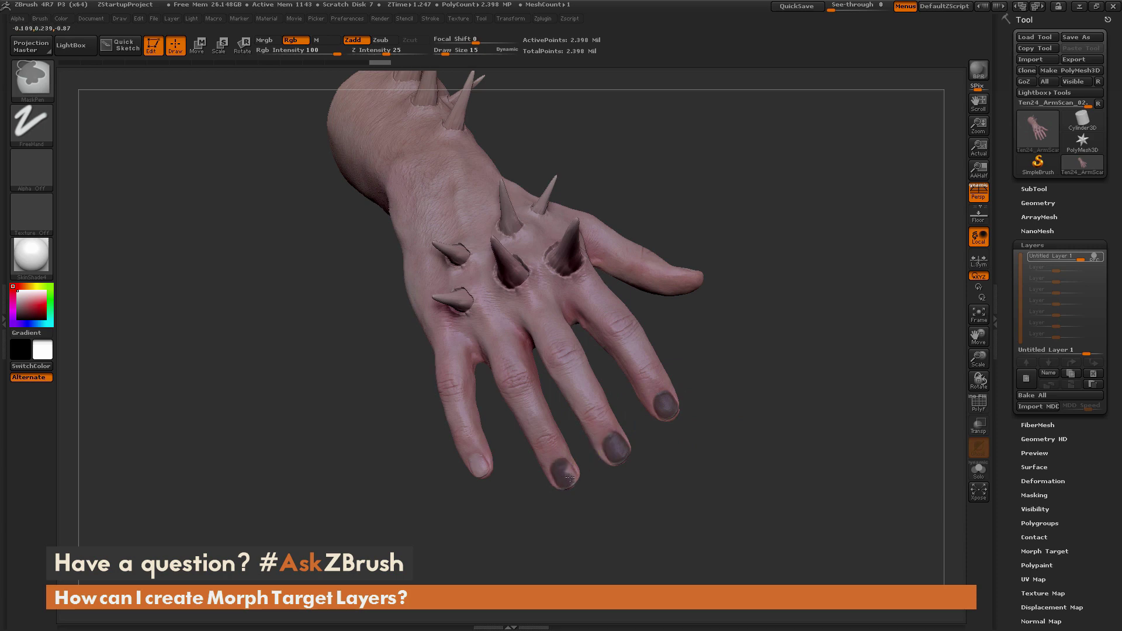
{"action": "left_click_drag", "start_coordinate": [483, 463], "coordinate": [485, 454], "text": "ctrl"}
Paint the mask over the thumbnail as well
{"action": "left_click_drag", "start_coordinate": [783, 315], "coordinate": [719, 251]}
{"action": "left_click_drag", "start_coordinate": [759, 213], "coordinate": [703, 295]}
{"action": "left_click_drag", "start_coordinate": [684, 352], "coordinate": [679, 360], "text": "ctrl"}
{"action": "left_click_drag", "start_coordinate": [730, 307], "coordinate": [687, 348]}
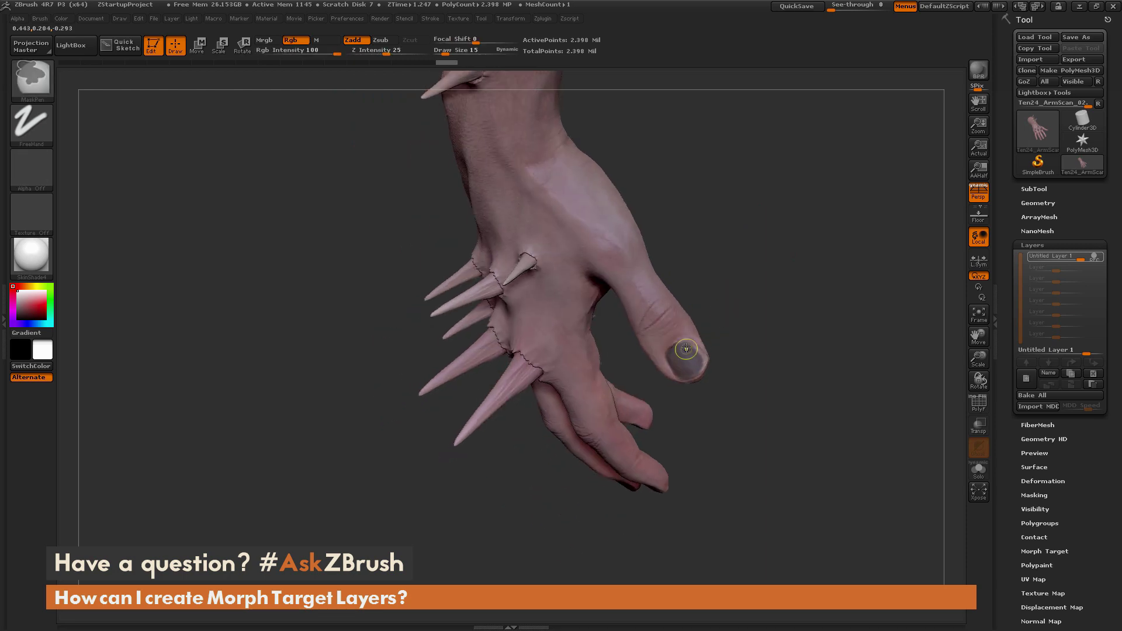
Invert the mask so that only the nails stay unmasked
{"action": "mouse_move", "coordinate": [806, 326]}
{"action": "left_mouse_down"}
{"action": "mouse_move", "coordinate": [829, 304]}
{"action": "mouse_move", "coordinate": [825, 263]}
{"action": "mouse_move", "coordinate": [741, 263]}
{"action": "mouse_move", "coordinate": [682, 303]}
{"action": "left_mouse_up"}
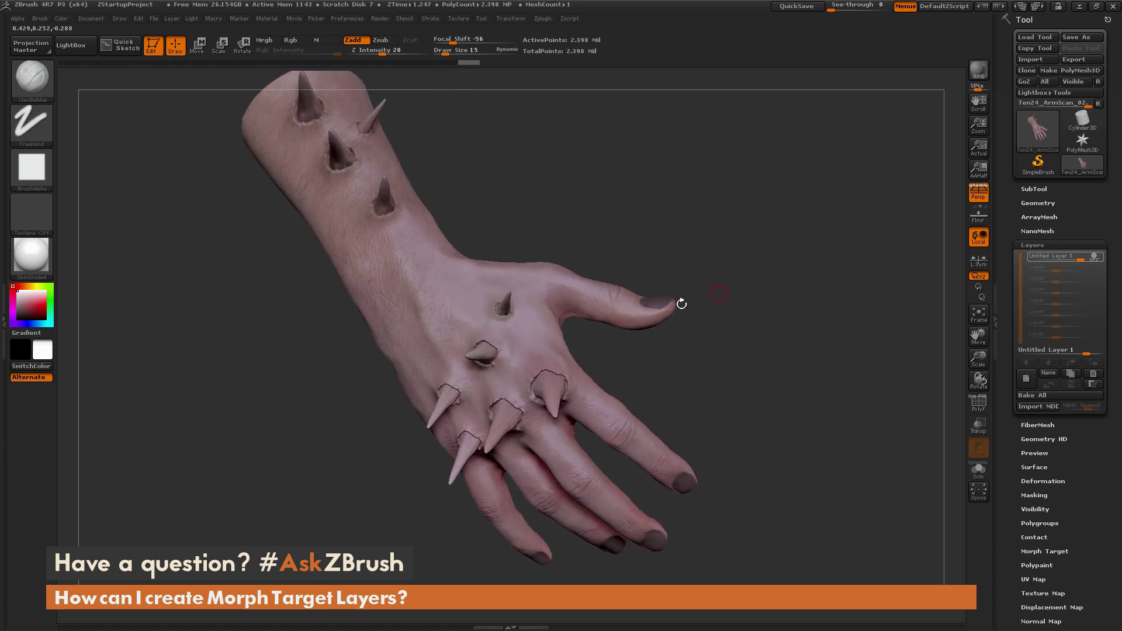
{"action": "left_click_drag", "start_coordinate": [766, 299], "coordinate": [728, 300]}
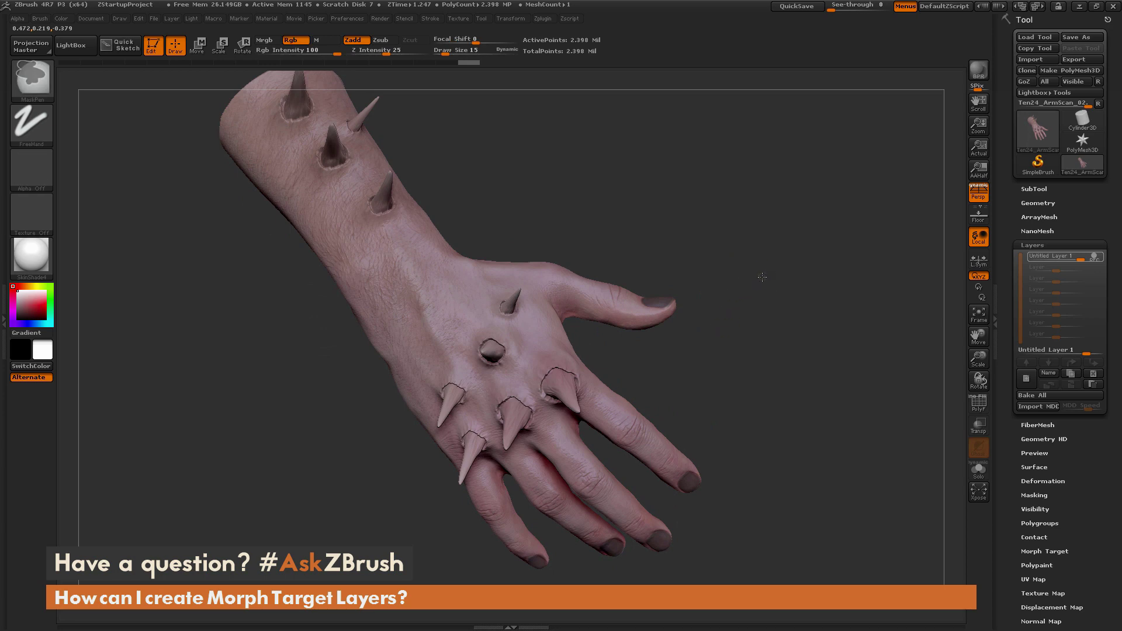
{"action": "left_click", "coordinate": [766, 362], "text": "ctrl"}
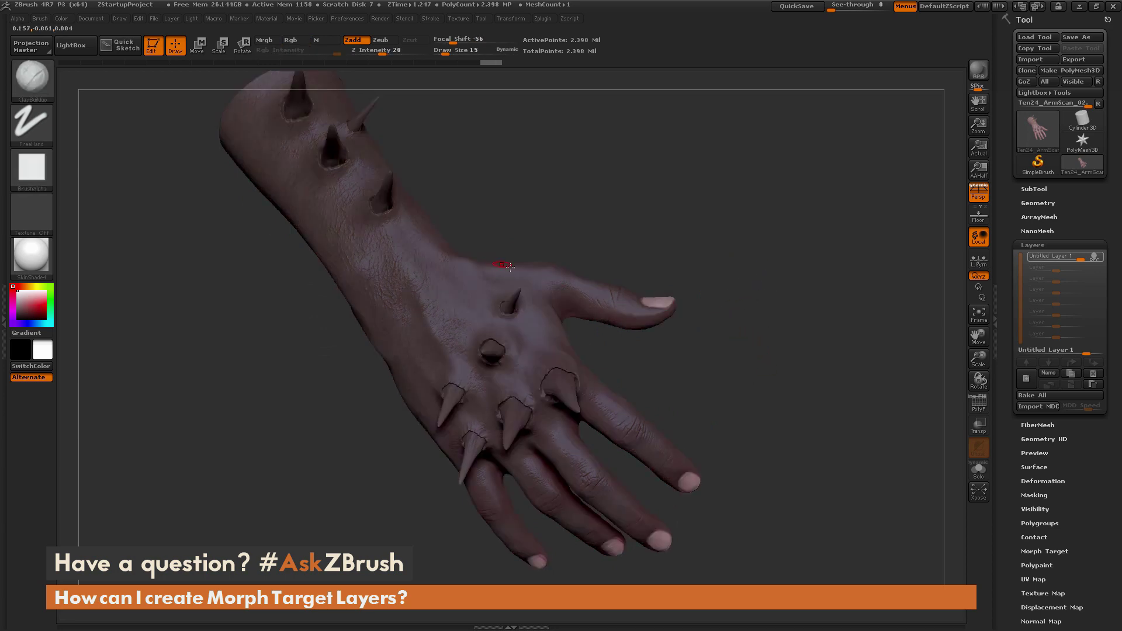
Stretch the thumbnail outward into a pointed claw with the Move brush at draw size 62
{"action": "key", "text": "b"}
{"action": "key", "text": "m"}
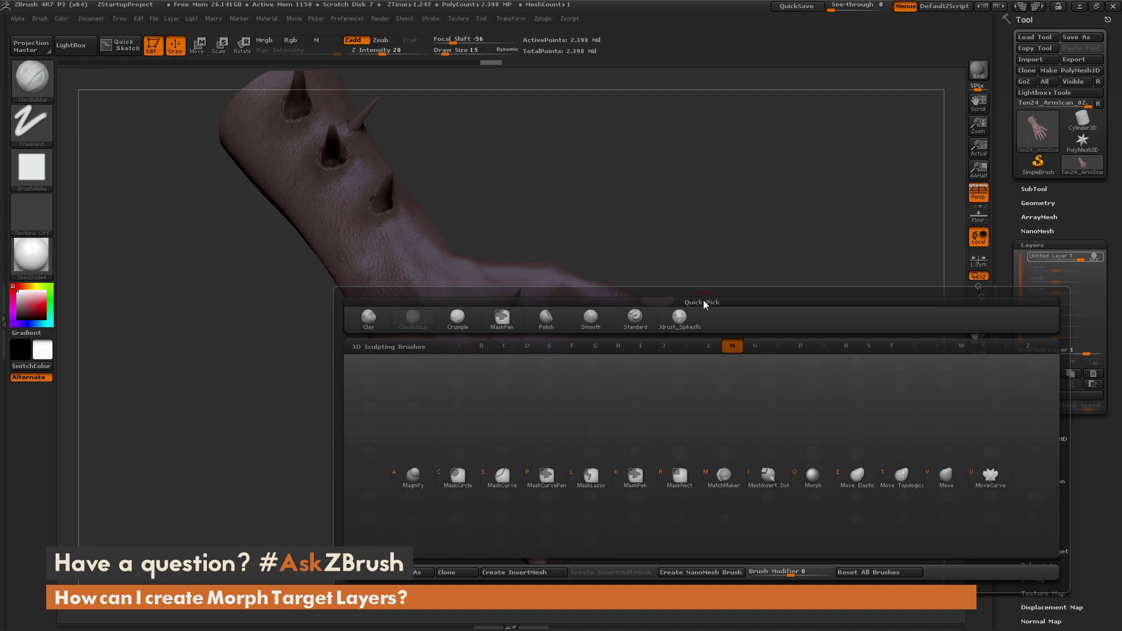
{"action": "key", "text": "v"}
{"action": "key", "text": "space"}
{"action": "left_click_drag", "start_coordinate": [754, 305], "coordinate": [781, 306]}
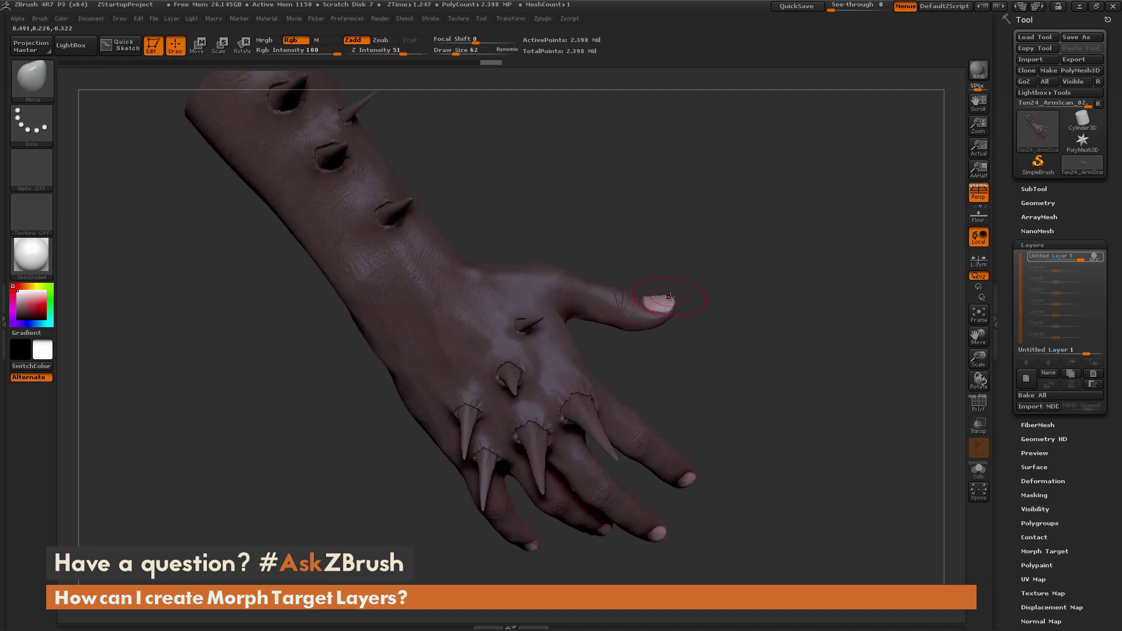
Stretch the four fingernails into pointed claws with the Move brush, refining their shape at draw size 48
{"action": "left_click_drag", "start_coordinate": [693, 293], "coordinate": [723, 382]}
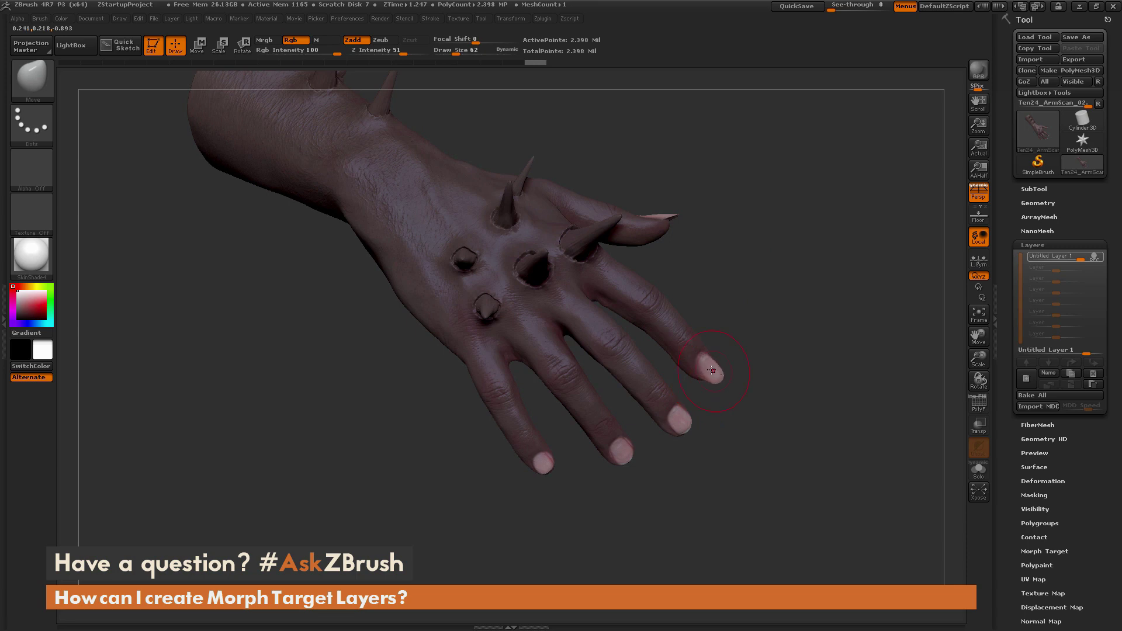
{"action": "left_click_drag", "start_coordinate": [759, 338], "coordinate": [647, 444]}
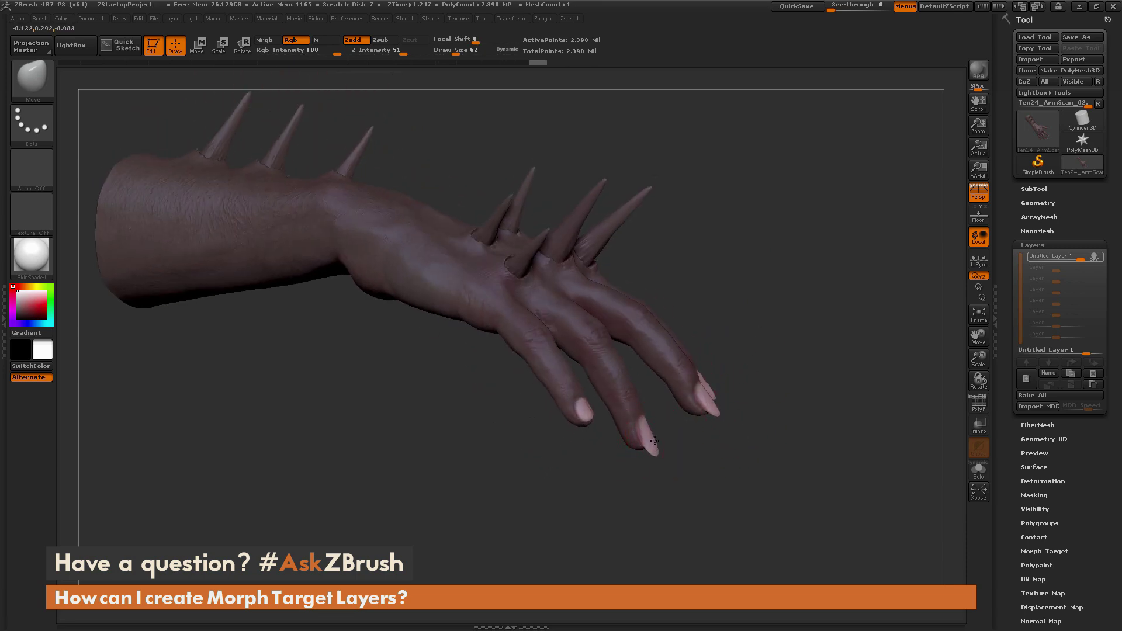
{"action": "left_click_drag", "start_coordinate": [616, 468], "coordinate": [587, 411]}
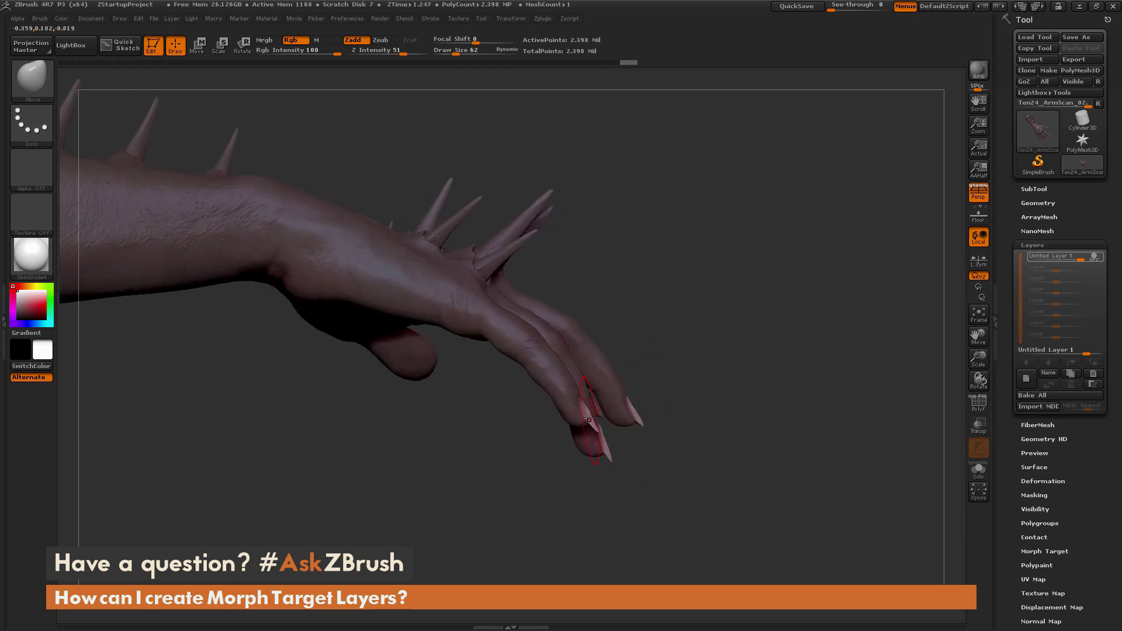
{"action": "left_click_drag", "start_coordinate": [785, 318], "coordinate": [793, 340]}
{"action": "key", "text": "space"}
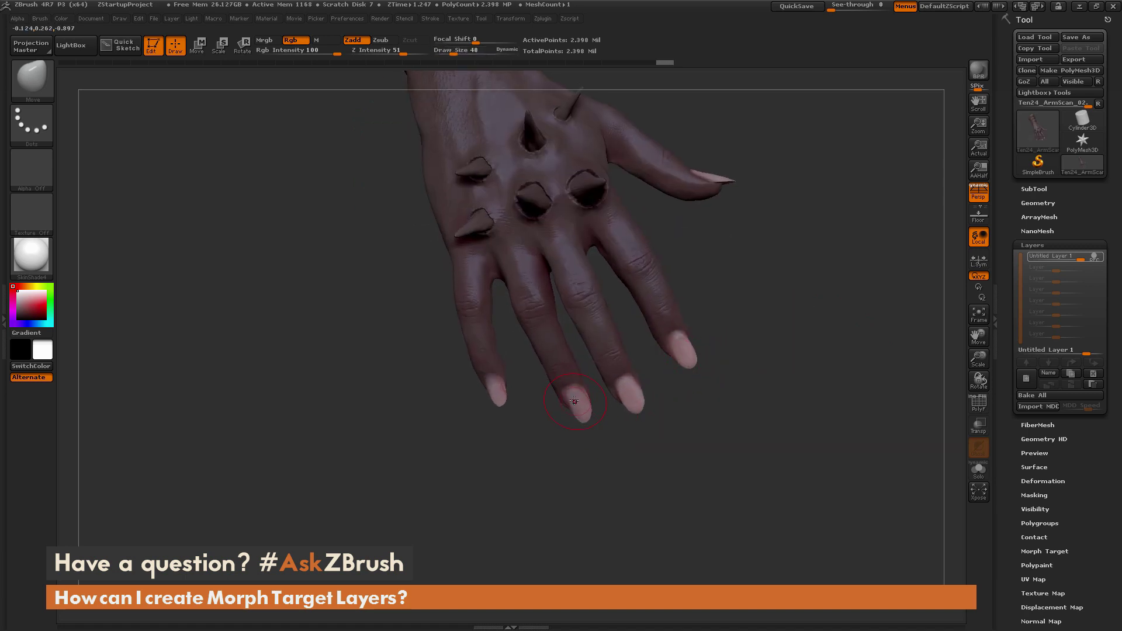
Sculpt raised lengthwise ridges on the fingernails with the Dam_Standard brush in Zadd mode at draw size 10
{"action": "mouse_move", "coordinate": [721, 410]}
{"action": "left_mouse_down"}
{"action": "mouse_move", "coordinate": [754, 350]}
{"action": "mouse_move", "coordinate": [745, 336]}
{"action": "left_mouse_up"}
{"action": "key", "text": "b"}
{"action": "left_click", "coordinate": [758, 350]}
{"action": "key", "text": "space"}
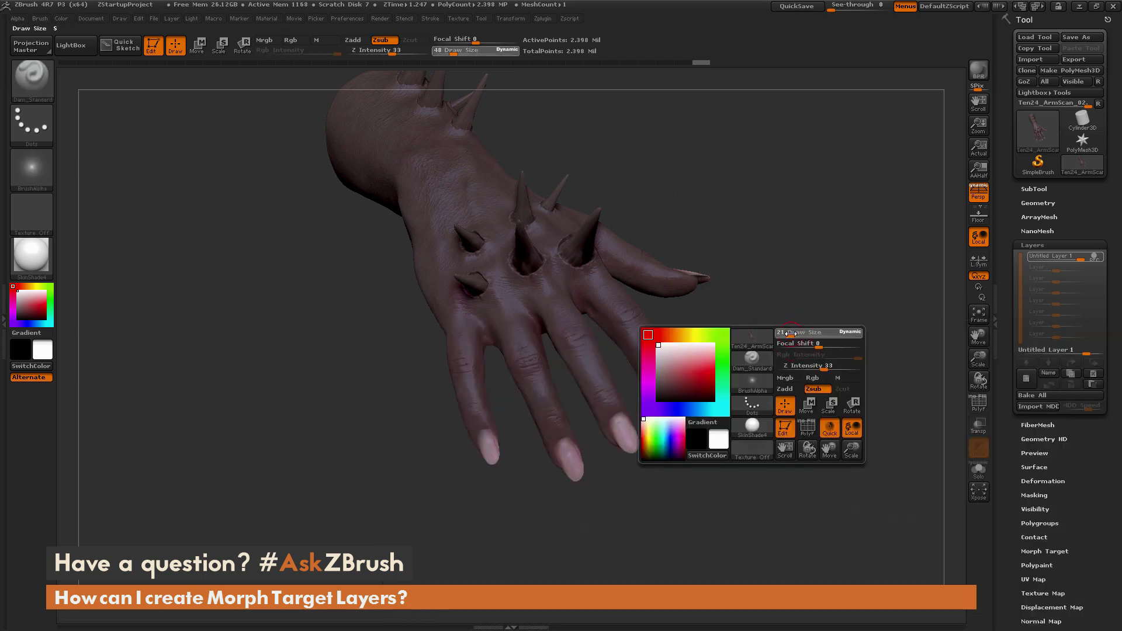
{"action": "left_click", "coordinate": [360, 40]}
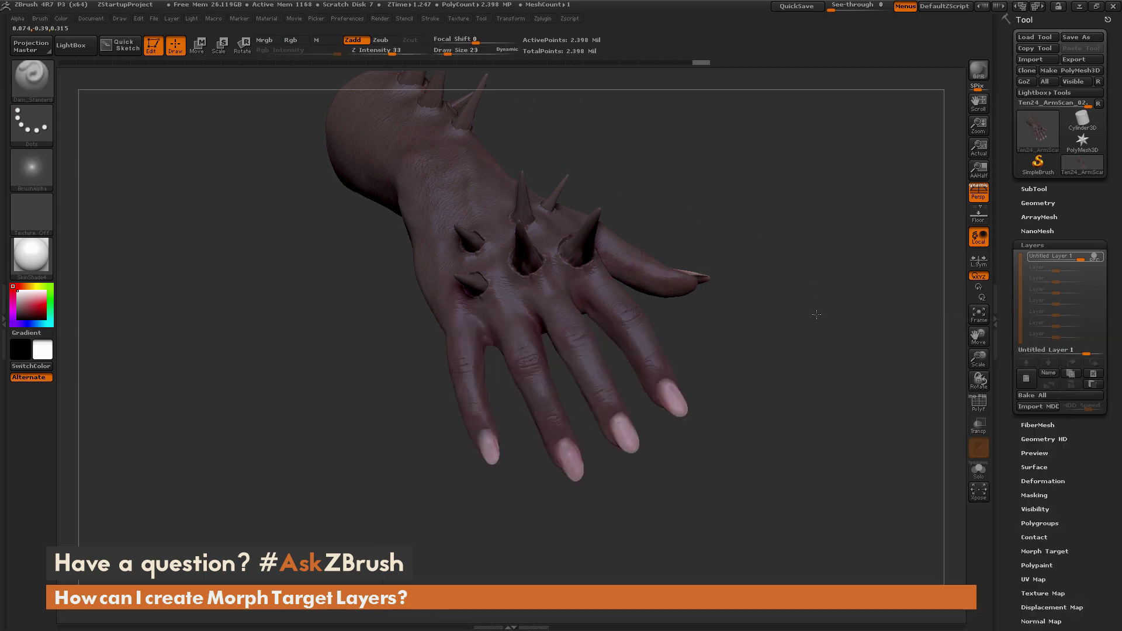
{"action": "key", "text": "space"}
{"action": "mouse_move", "coordinate": [816, 315]}
{"action": "left_mouse_down", "text": "alt"}
{"action": "mouse_move", "coordinate": [789, 385]}
{"action": "mouse_move", "coordinate": [820, 321]}
{"action": "left_mouse_up", "text": "alt"}
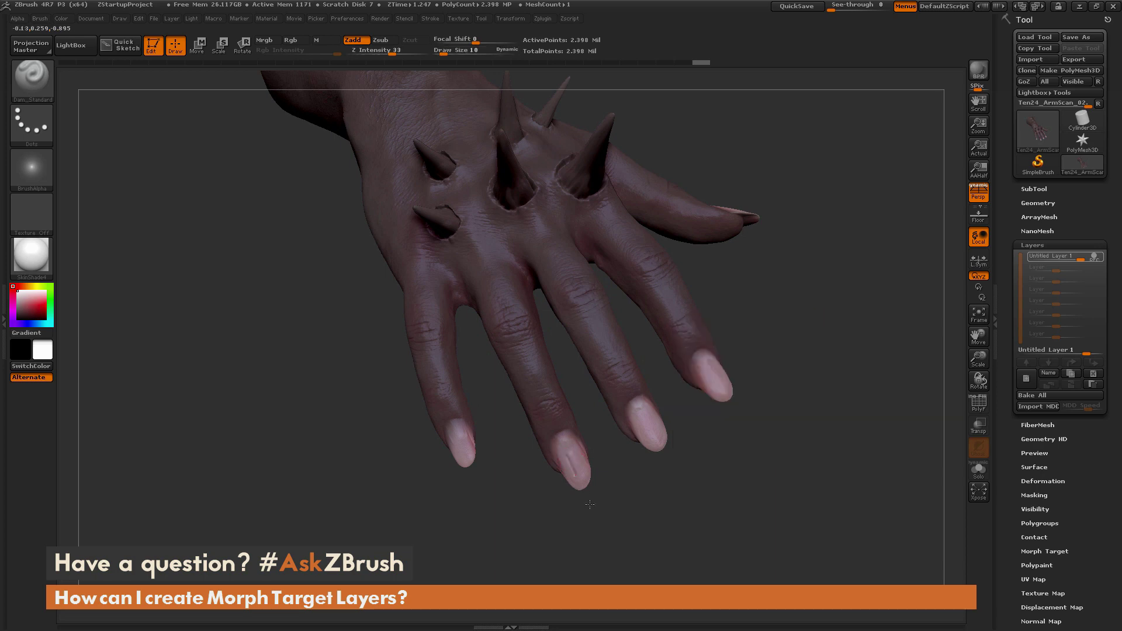
{"action": "left_click_drag", "start_coordinate": [654, 450], "coordinate": [655, 401]}
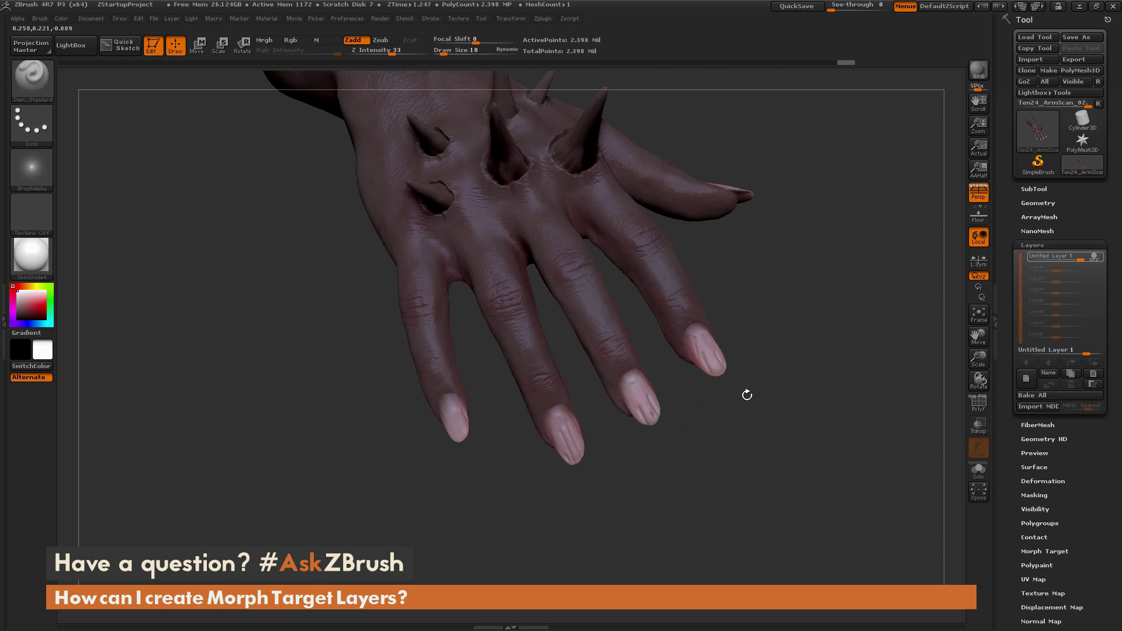
Sculpt the same ridges on the thumbnail and clear the mask from the arm
{"action": "left_click_drag", "start_coordinate": [833, 267], "coordinate": [729, 236]}
{"action": "left_click_drag", "start_coordinate": [789, 176], "coordinate": [719, 253]}
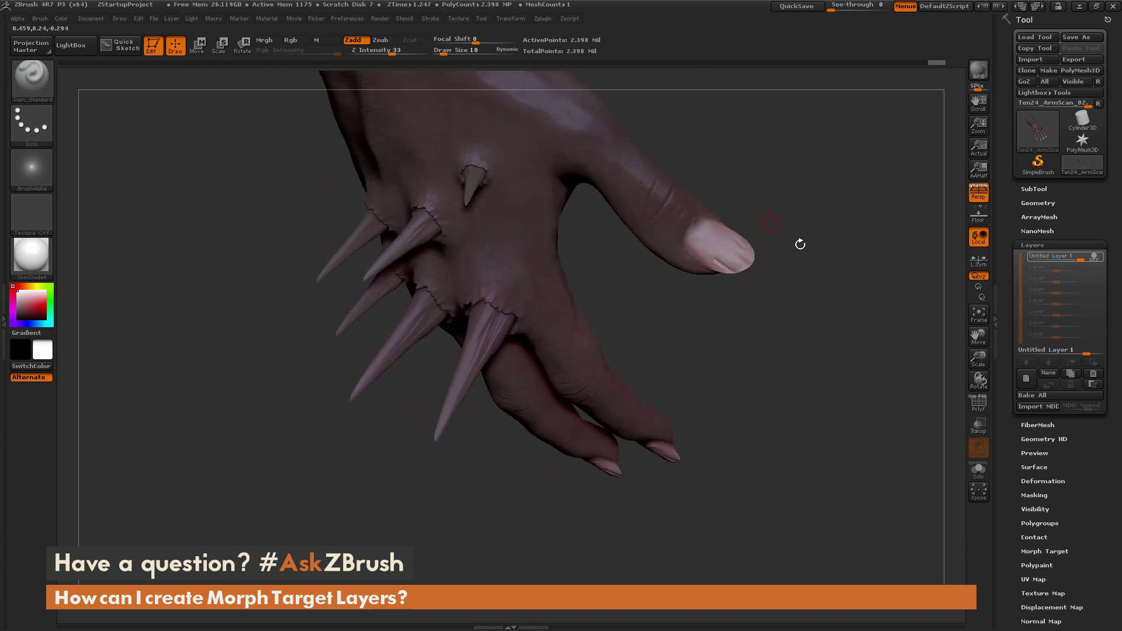
{"action": "left_click_drag", "start_coordinate": [799, 243], "coordinate": [616, 327]}
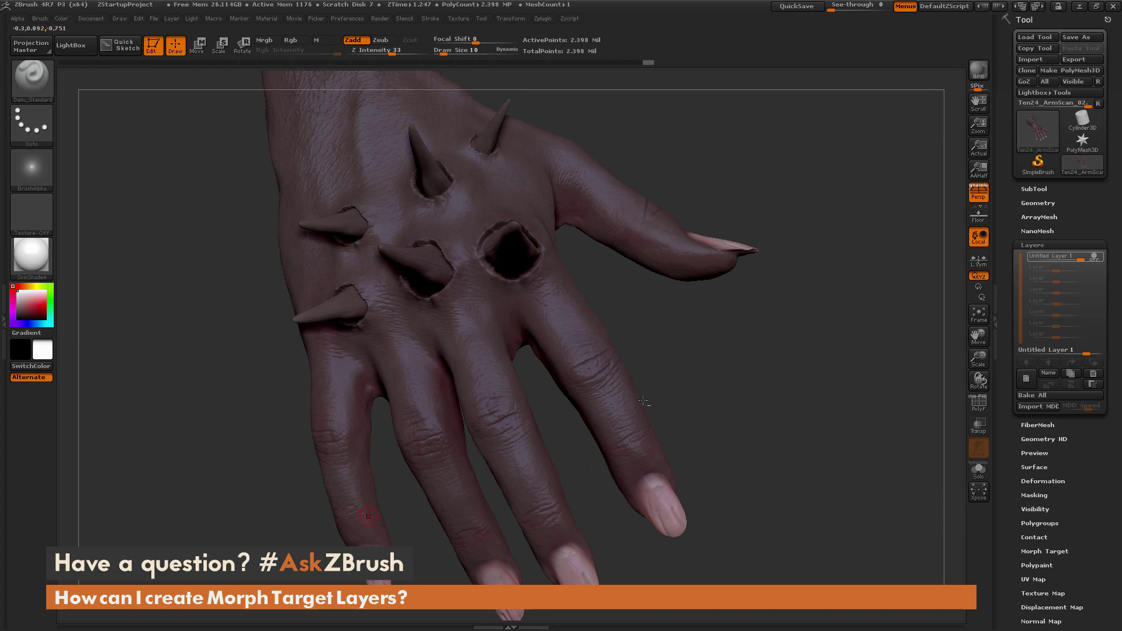
{"action": "left_click_drag", "start_coordinate": [759, 363], "coordinate": [801, 338], "text": "alt"}
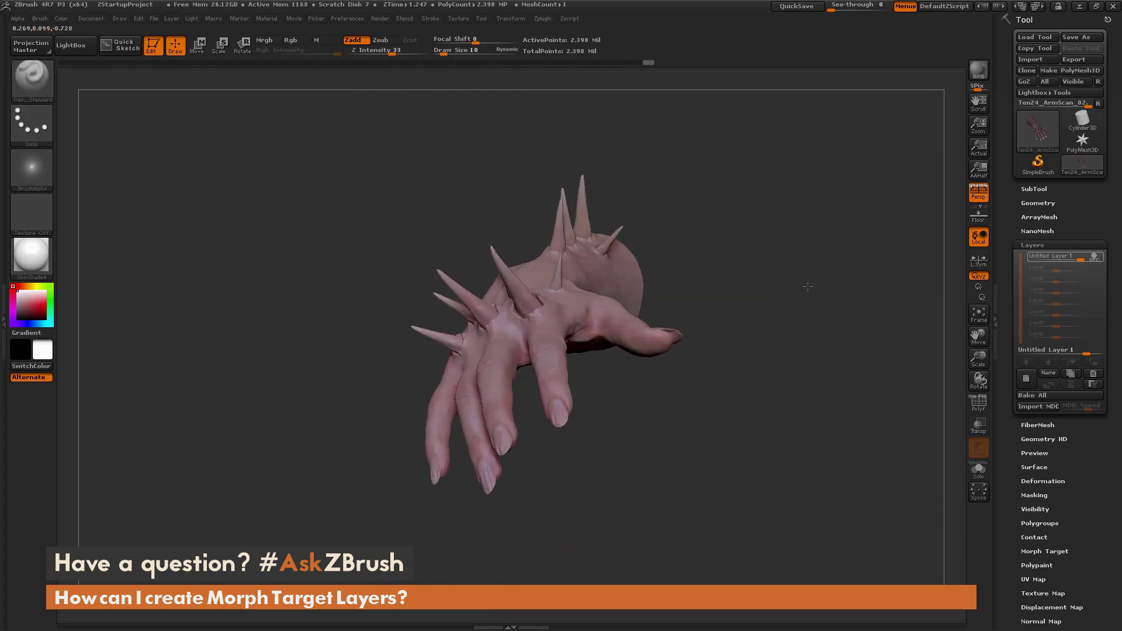
Sculpt flaky skin around the spikes on the back of the hand with the Flakes brush at draw size 39, with Rgb off
{"action": "left_click_drag", "start_coordinate": [807, 286], "coordinate": [652, 228]}
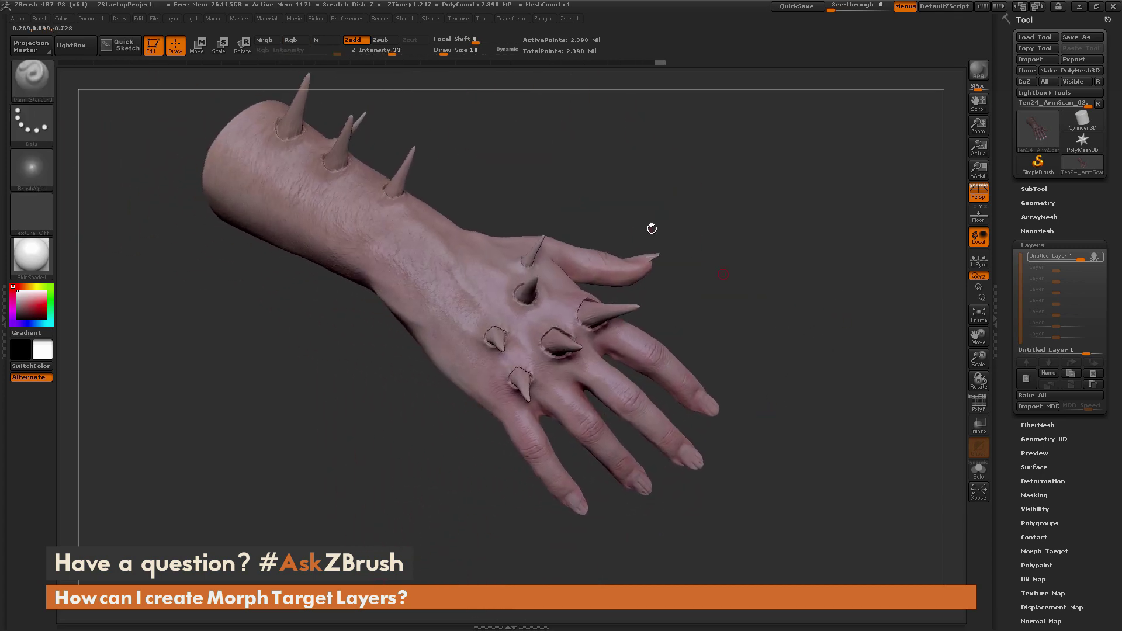
{"action": "left_click", "coordinate": [39, 80]}
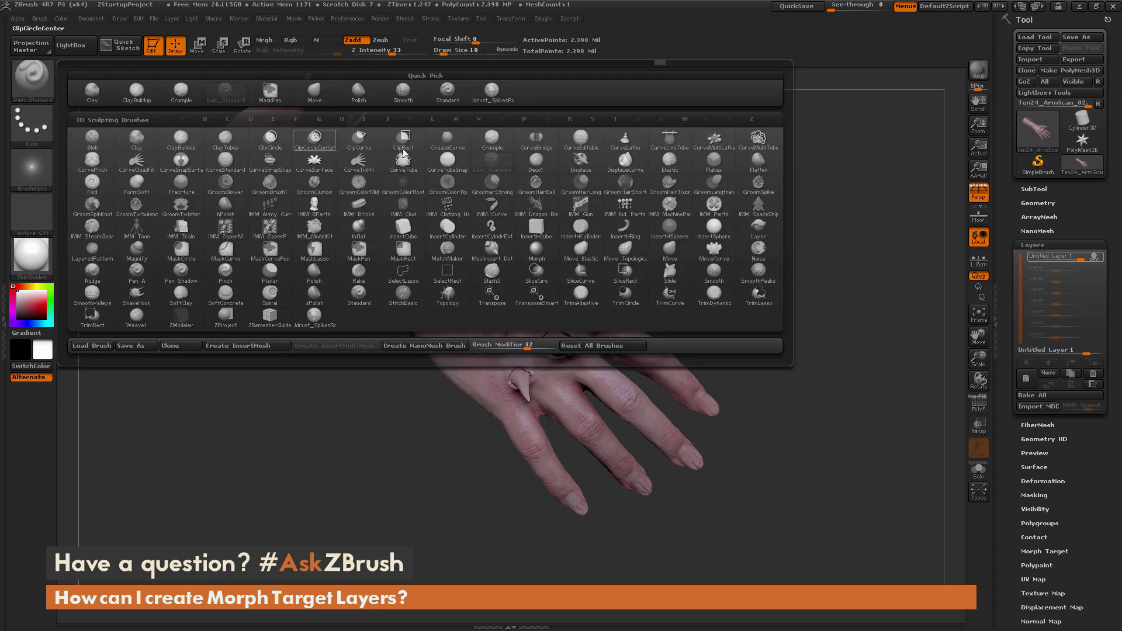
{"action": "mouse_move", "coordinate": [675, 165]}
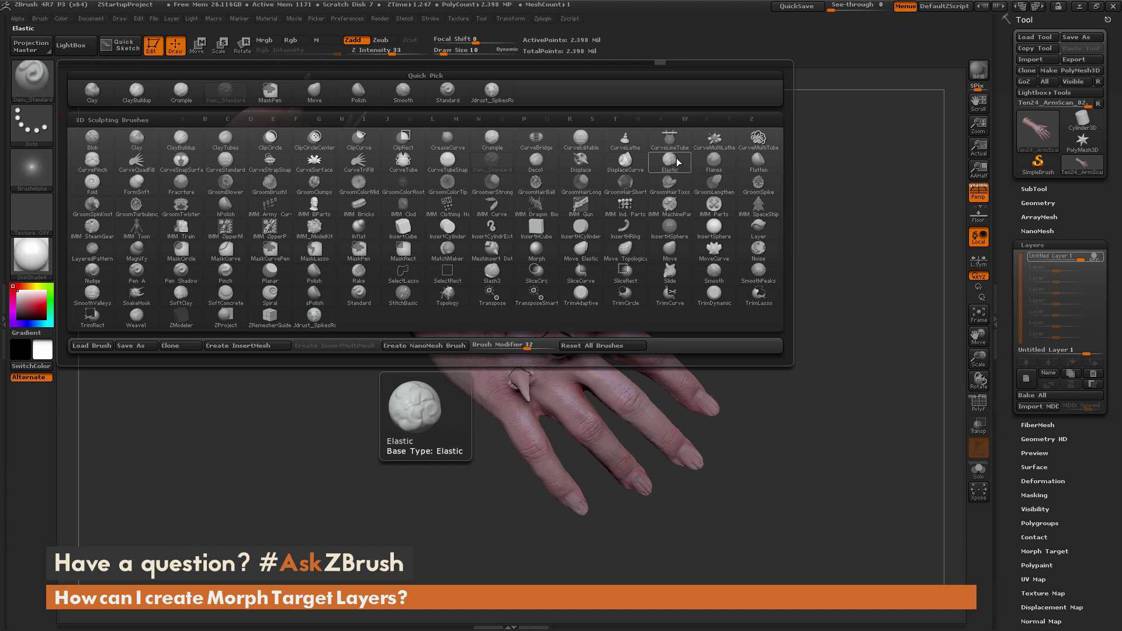
{"action": "left_click", "coordinate": [715, 162]}
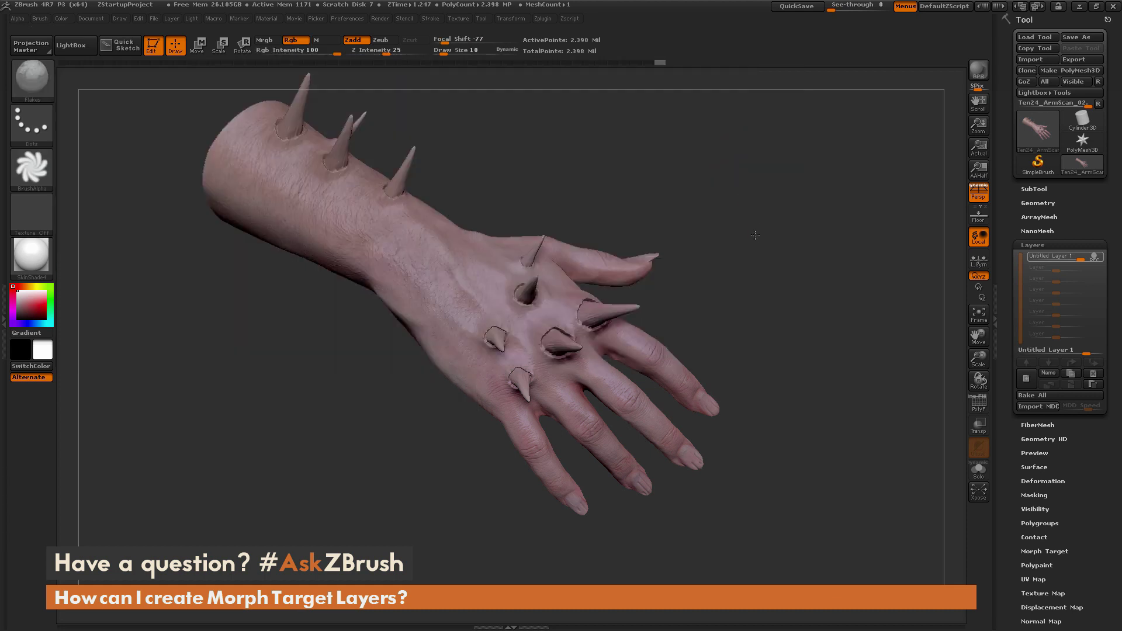
{"action": "key", "text": "space"}
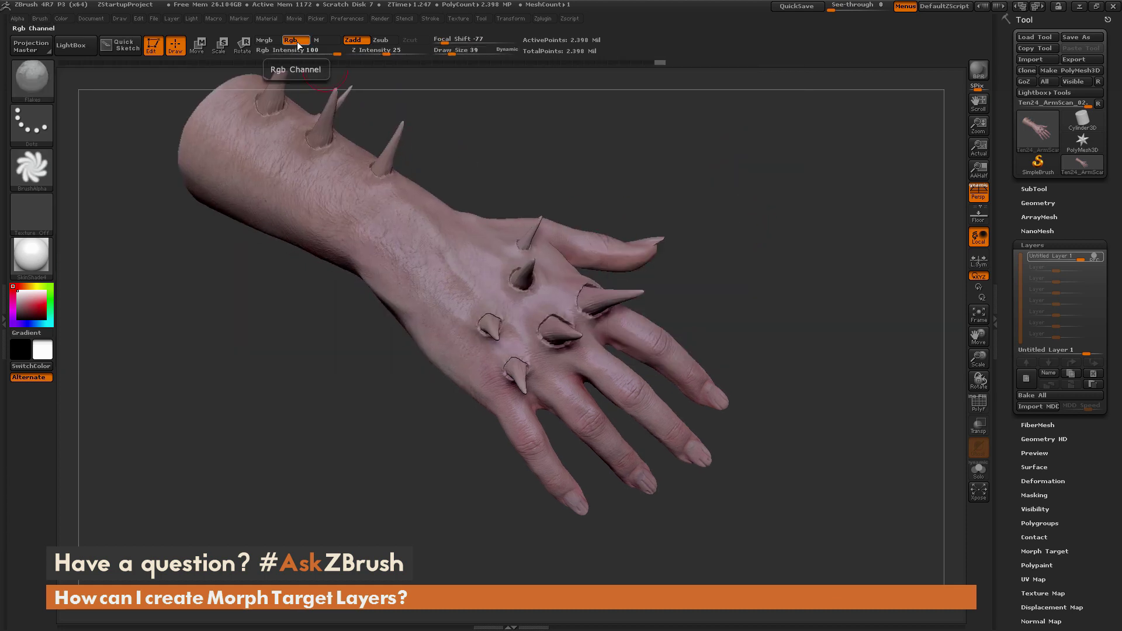
{"action": "left_click", "coordinate": [297, 40]}
{"action": "left_click_drag", "start_coordinate": [715, 208], "coordinate": [676, 208]}
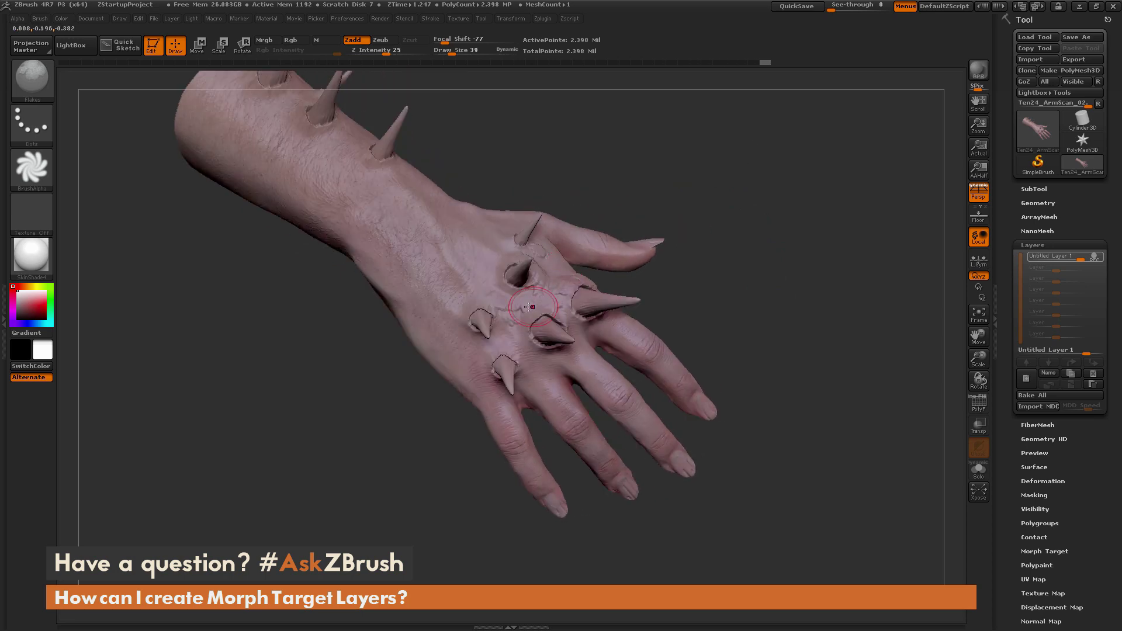
{"action": "left_click_drag", "start_coordinate": [685, 167], "coordinate": [719, 168]}
{"action": "left_click_drag", "start_coordinate": [459, 339], "coordinate": [467, 300]}
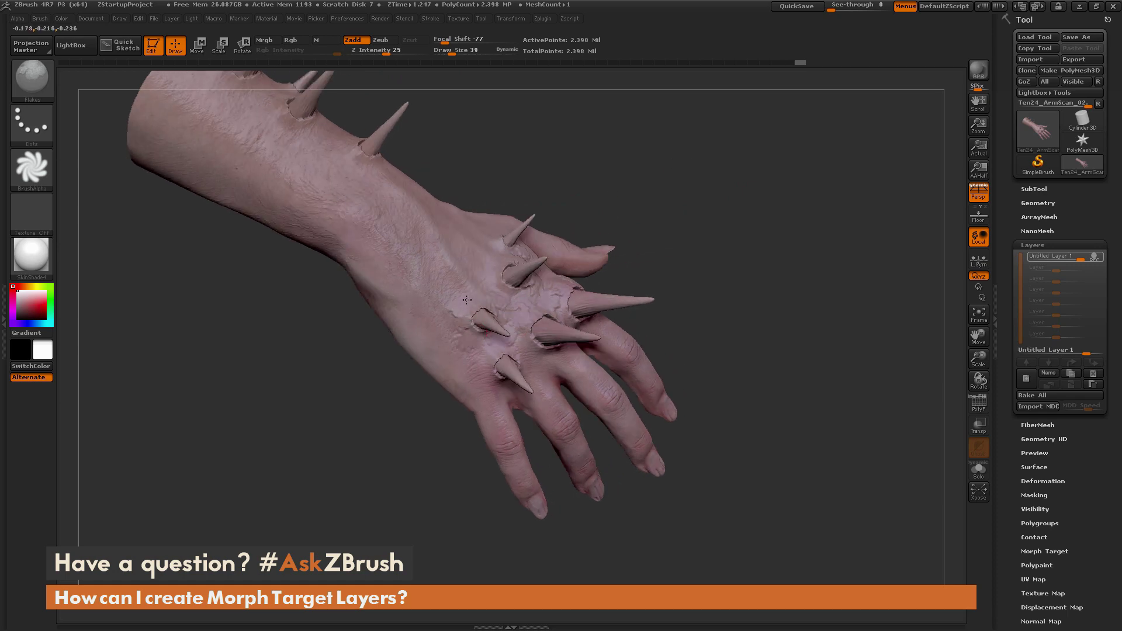
Extend the flaky skin around the bases of the forearm spikes and the spike near the thumb
{"action": "left_click_drag", "start_coordinate": [658, 158], "coordinate": [412, 258]}
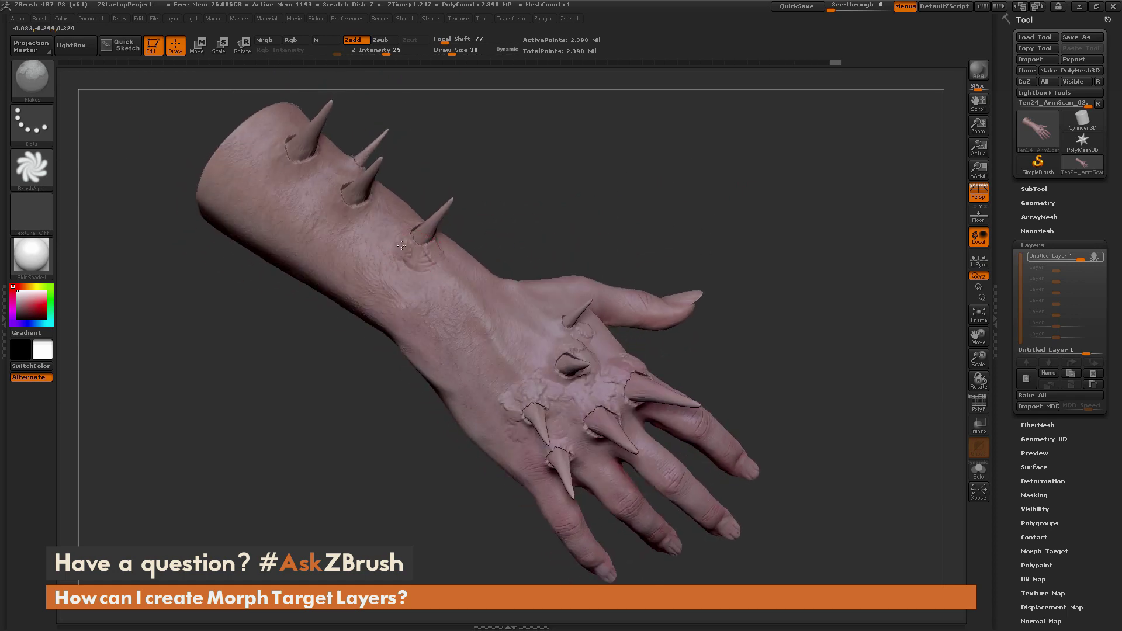
{"action": "left_click_drag", "start_coordinate": [363, 224], "coordinate": [313, 166]}
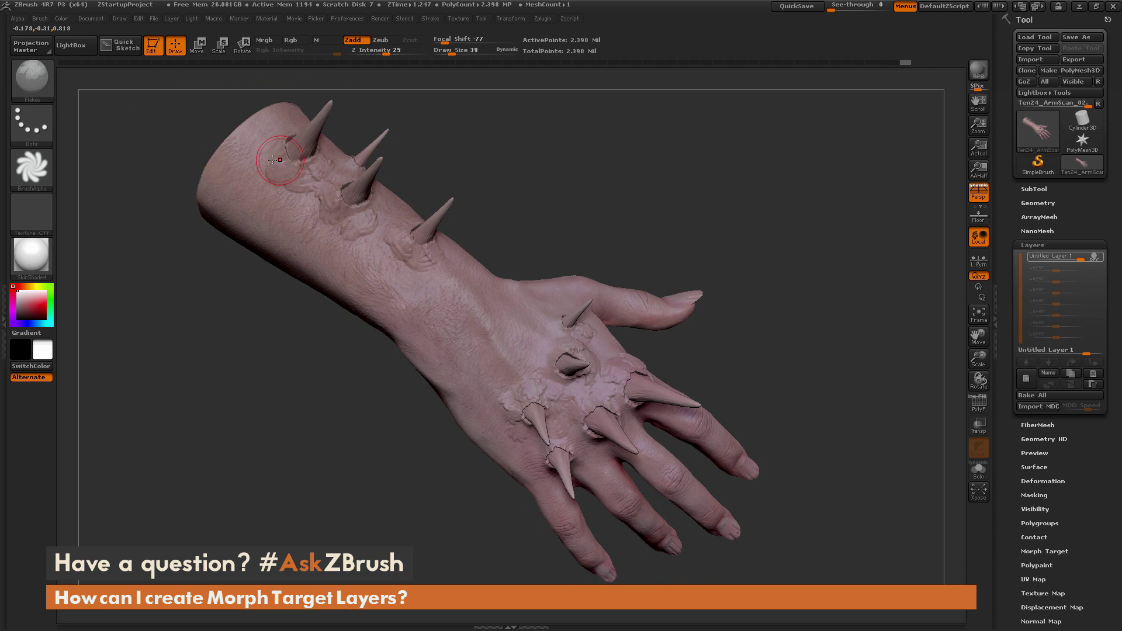
{"action": "left_click_drag", "start_coordinate": [549, 121], "coordinate": [431, 177]}
{"action": "mouse_move", "coordinate": [330, 198]}
{"action": "left_mouse_down"}
{"action": "mouse_move", "coordinate": [322, 219]}
{"action": "mouse_move", "coordinate": [454, 424]}
{"action": "left_mouse_up"}
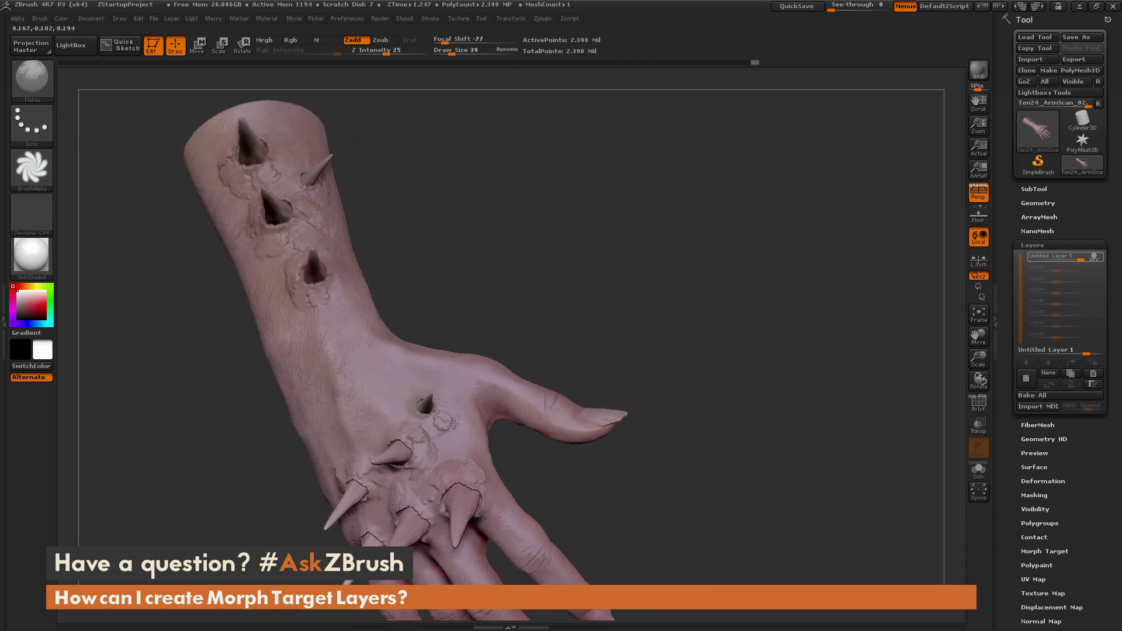
Add patches of flaky skin to the knuckles of the four fingers with the Flakes brush
{"action": "left_click_drag", "start_coordinate": [650, 278], "coordinate": [609, 283]}
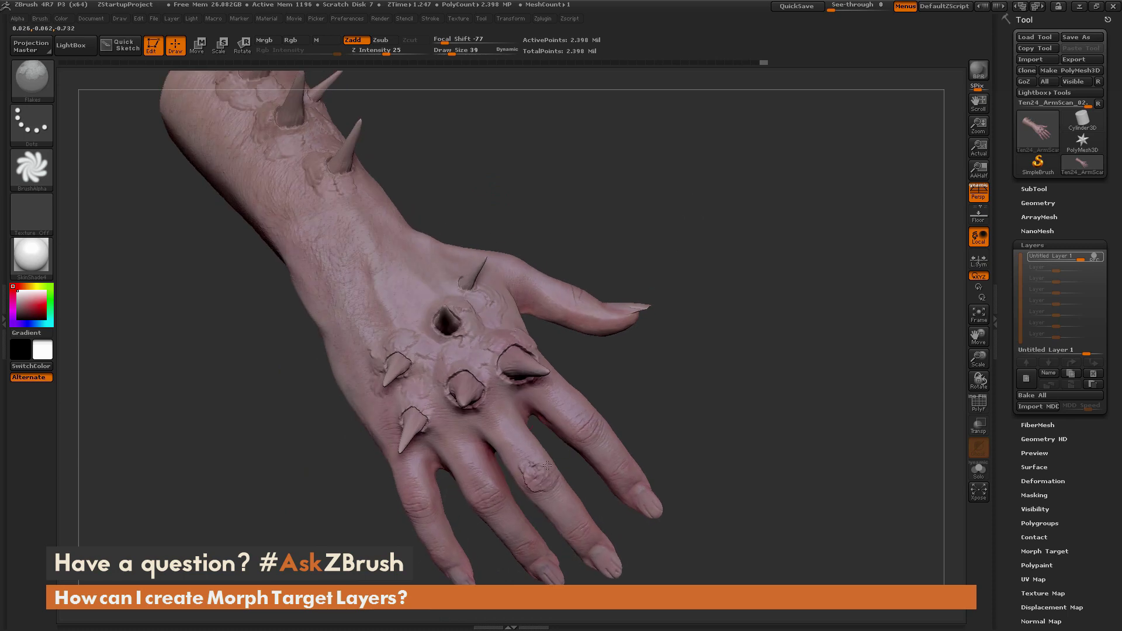
{"action": "left_click_drag", "start_coordinate": [570, 406], "coordinate": [597, 440]}
{"action": "left_click_drag", "start_coordinate": [647, 380], "coordinate": [725, 287]}
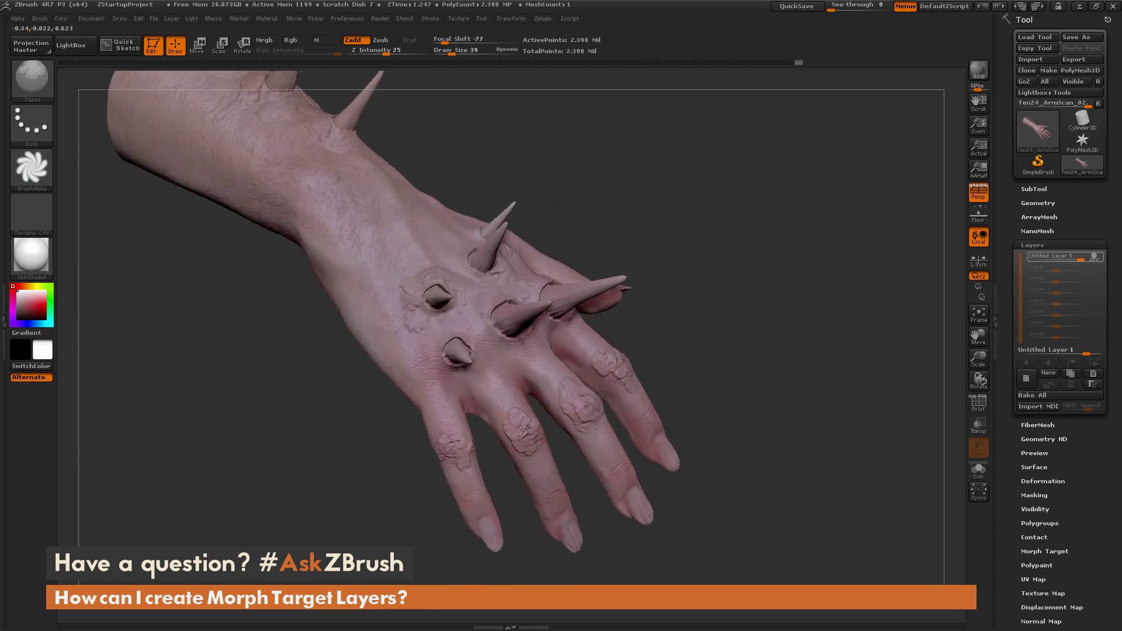
{"action": "left_click_drag", "start_coordinate": [769, 381], "coordinate": [609, 279]}
{"action": "left_click_drag", "start_coordinate": [779, 292], "coordinate": [731, 300]}
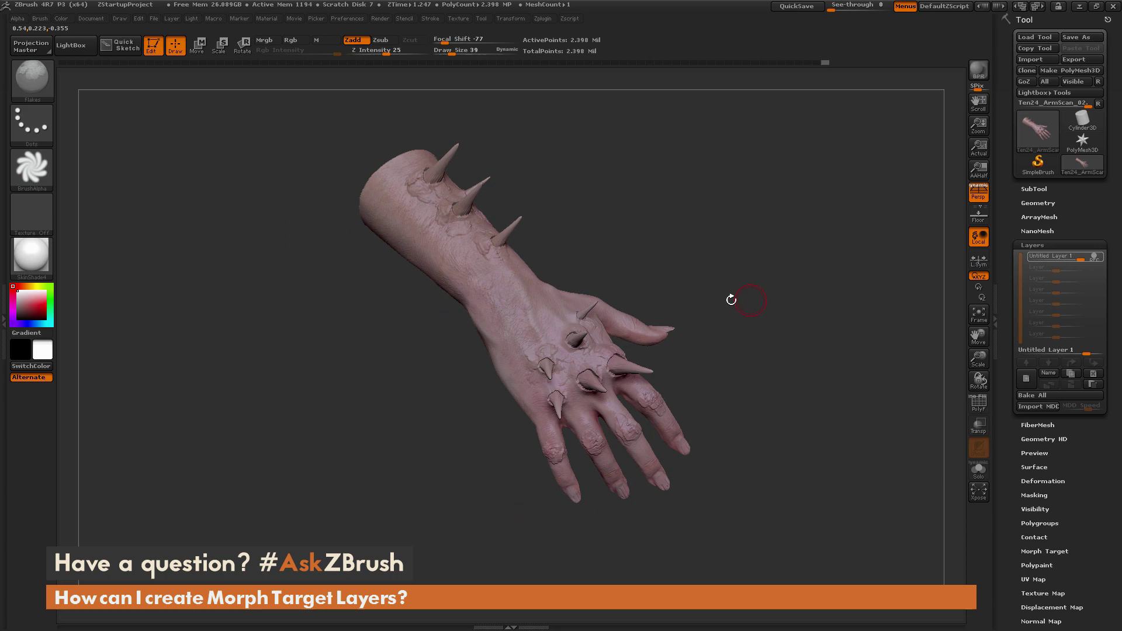
Set up the Standard brush with the DragRect stroke, BrushTxtr texture and Alpha 15 for painting colour only, with Zadd off
{"action": "left_click", "coordinate": [37, 76]}
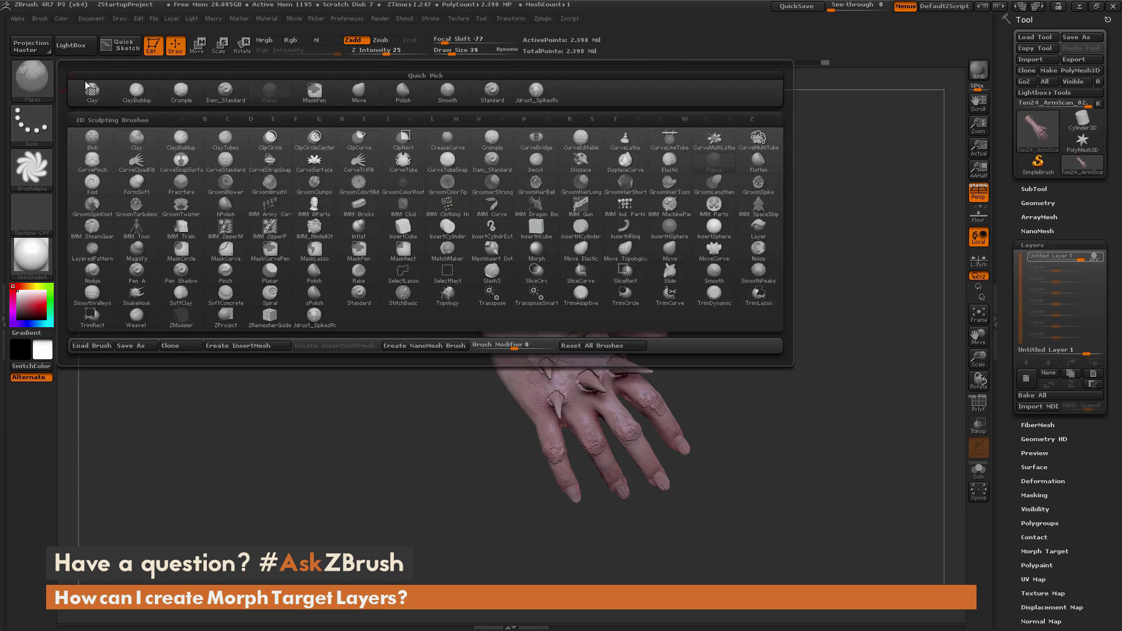
{"action": "left_click", "coordinate": [470, 105]}
{"action": "left_click", "coordinate": [32, 125]}
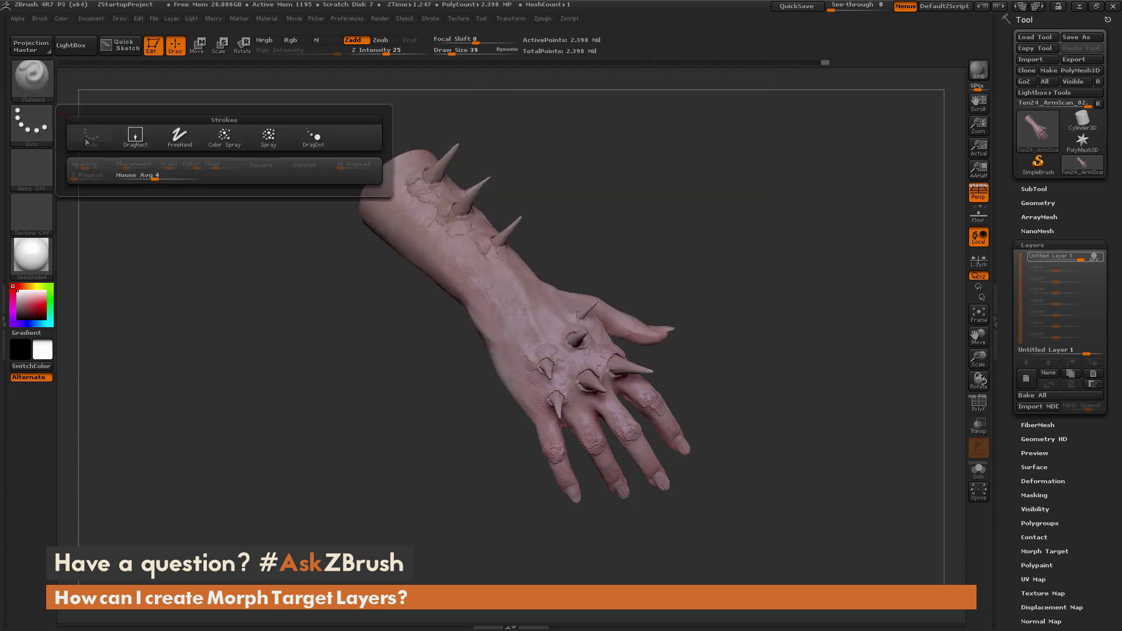
{"action": "left_click", "coordinate": [137, 139]}
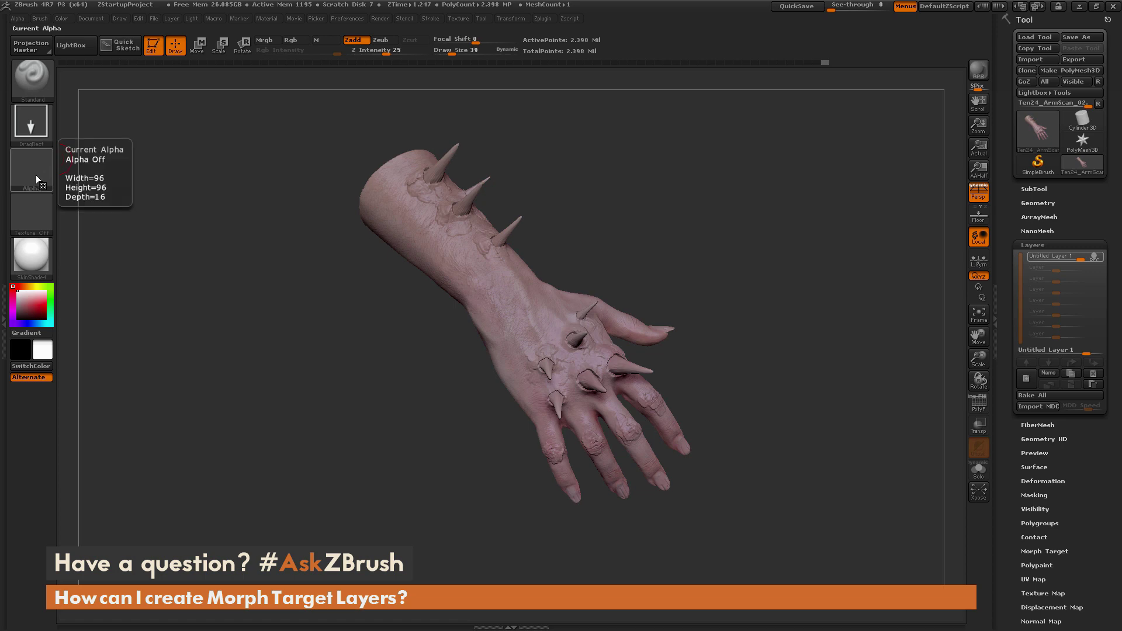
{"action": "left_click", "coordinate": [37, 210]}
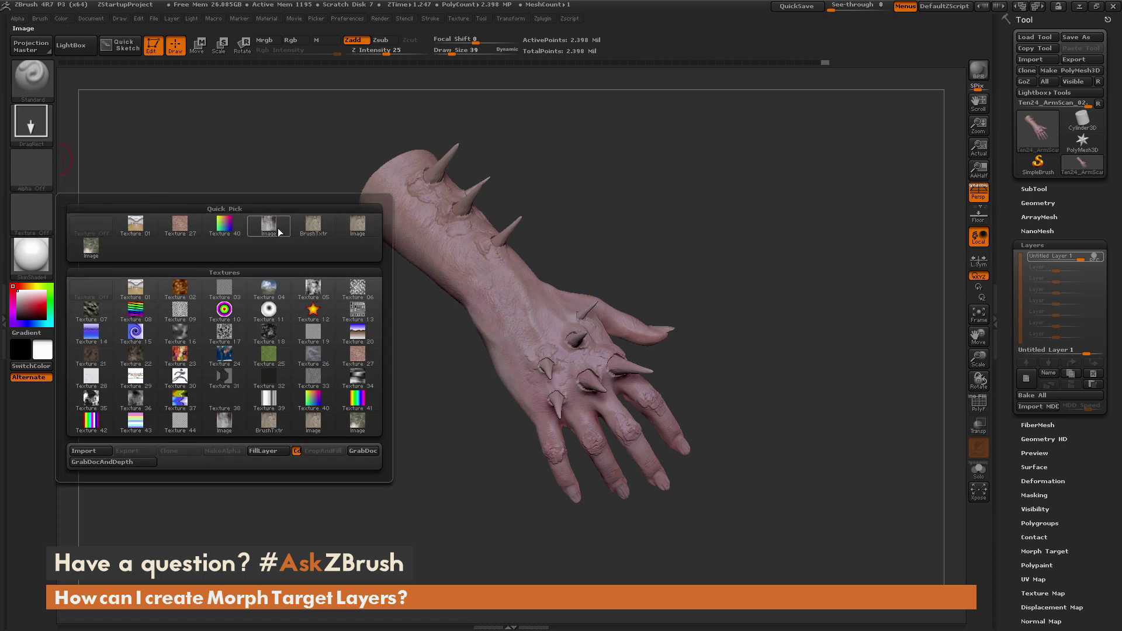
{"action": "mouse_move", "coordinate": [310, 226]}
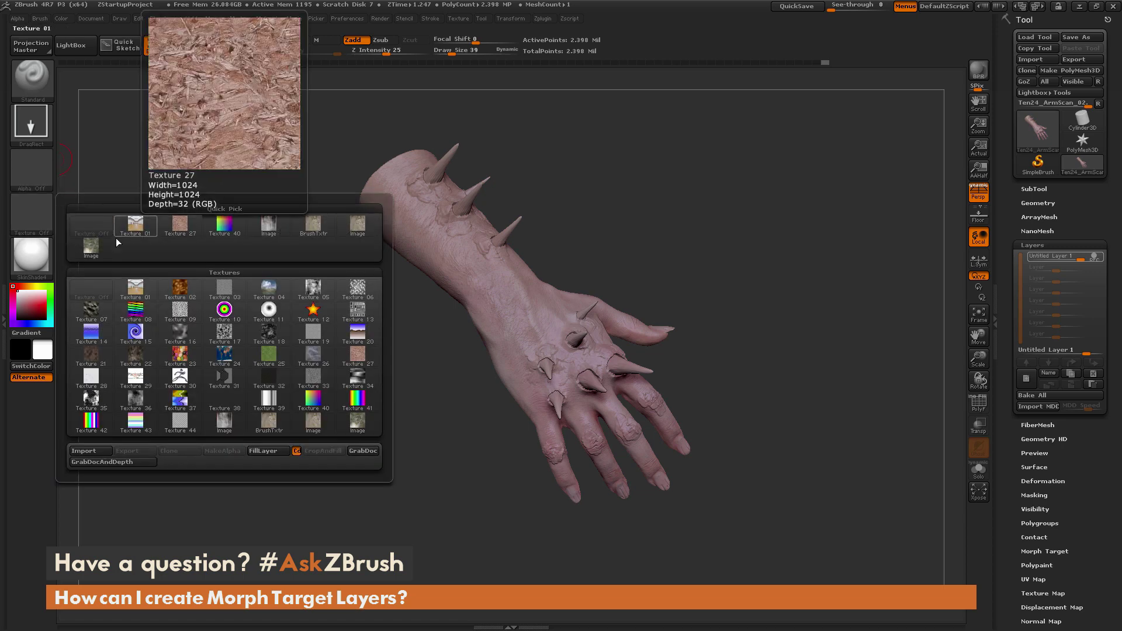
{"action": "left_click", "coordinate": [313, 230]}
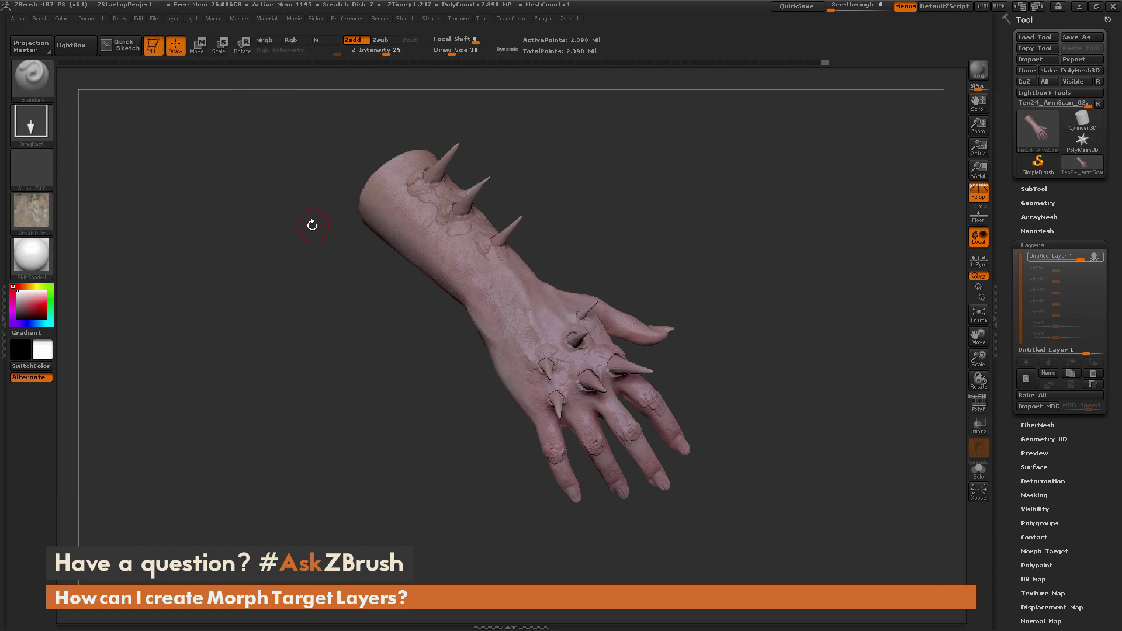
{"action": "left_click", "coordinate": [35, 168]}
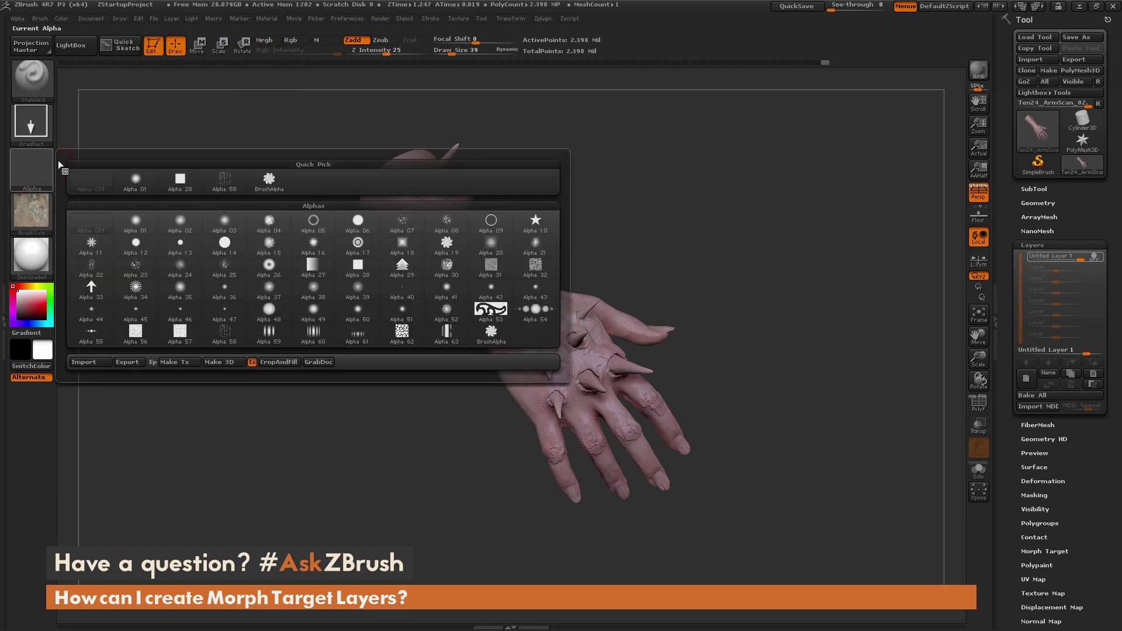
{"action": "left_click", "coordinate": [276, 244]}
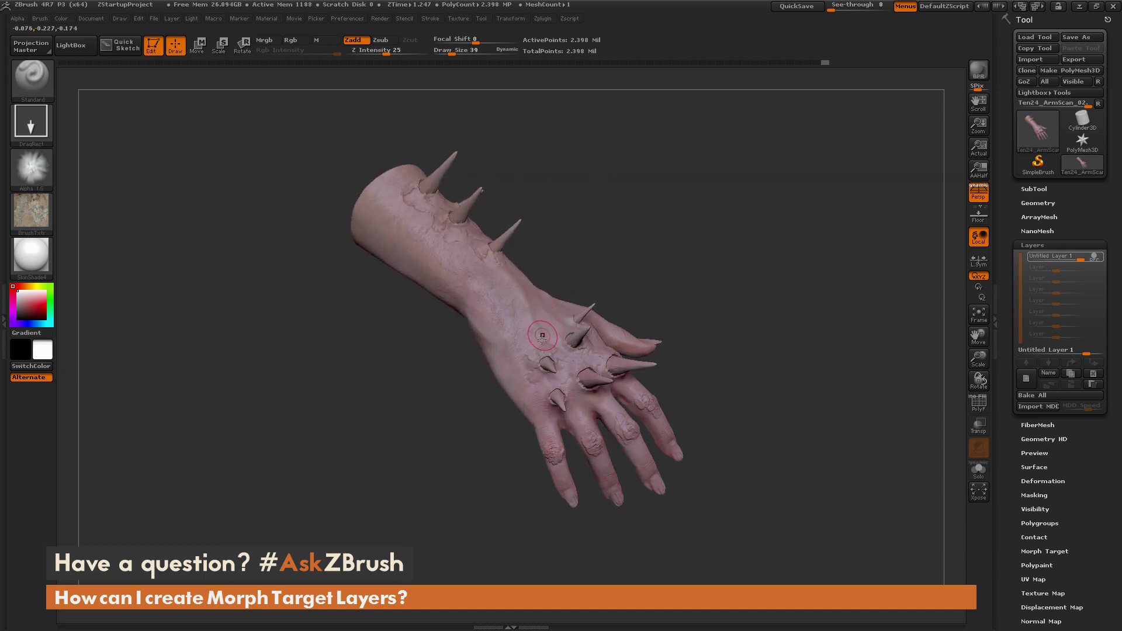
{"action": "left_click", "coordinate": [290, 40]}
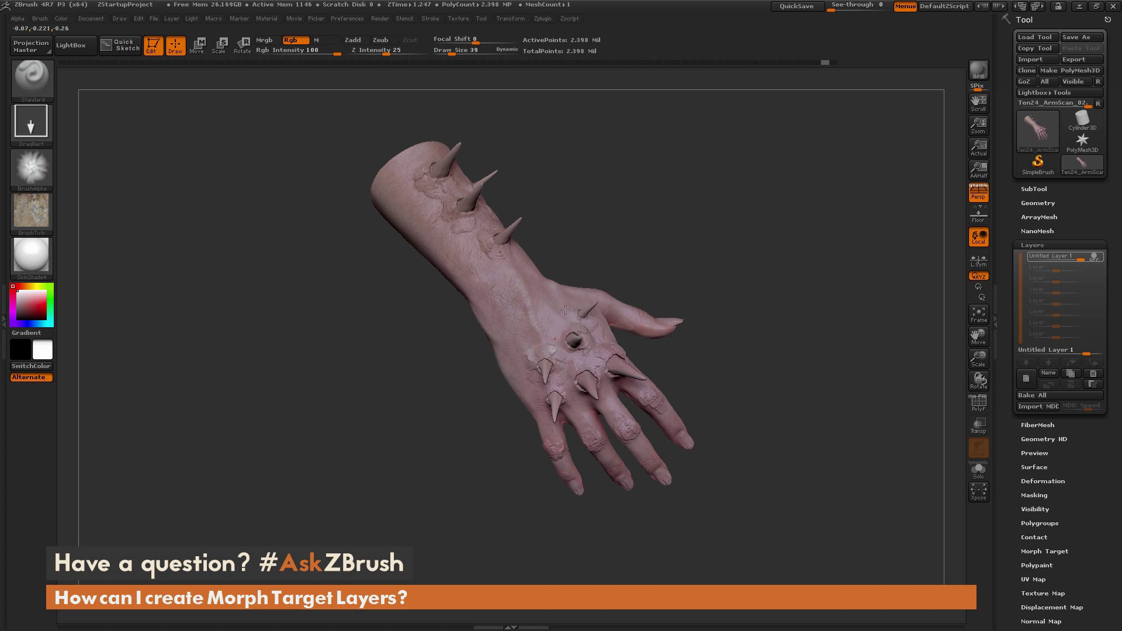
Paint the BrushTxtr texture over the back of the hand, fingers and forearm, reducing the Rgb intensity to 43 partway through
{"action": "mouse_move", "coordinate": [555, 345]}
{"action": "left_mouse_down"}
{"action": "mouse_move", "coordinate": [491, 242]}
{"action": "mouse_move", "coordinate": [427, 176]}
{"action": "left_mouse_up"}
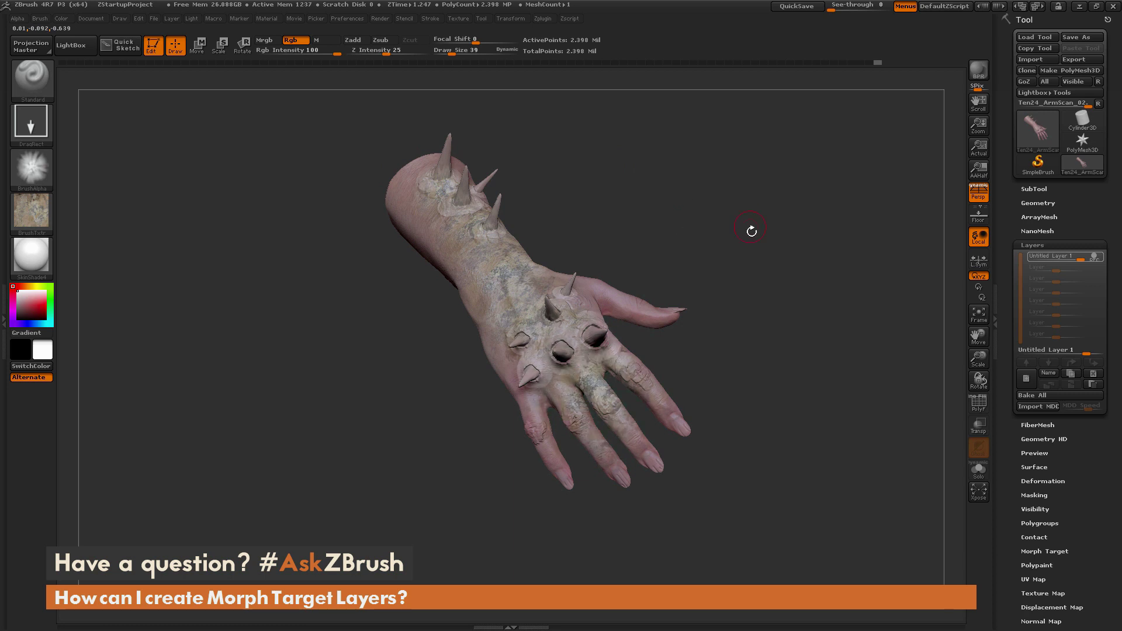
{"action": "left_click_drag", "start_coordinate": [752, 233], "coordinate": [727, 292]}
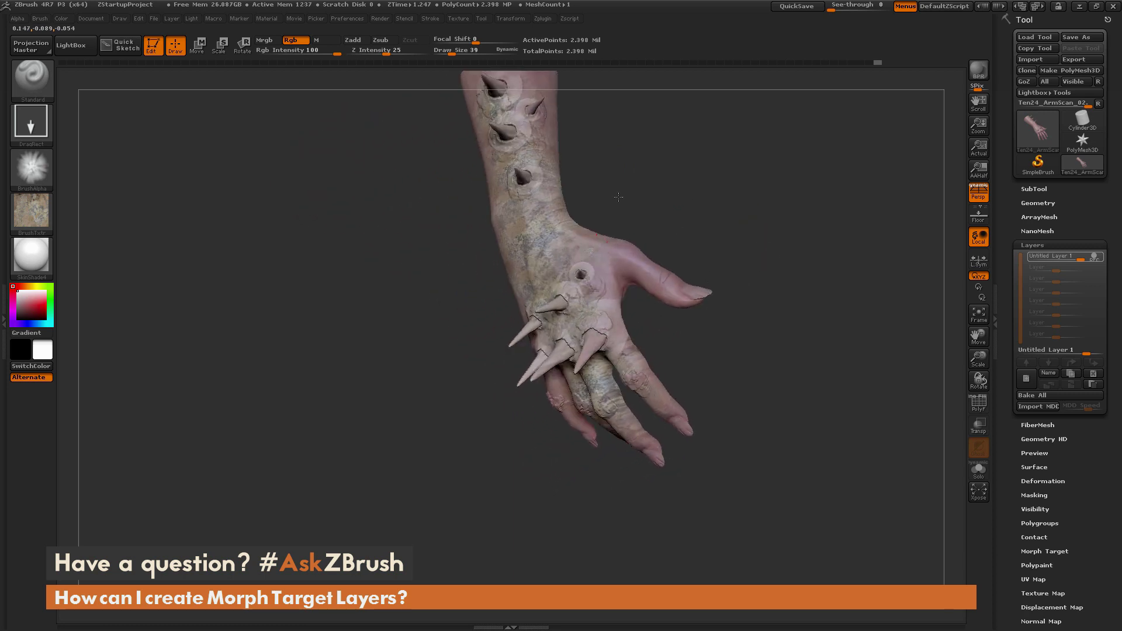
{"action": "left_click_drag", "start_coordinate": [736, 127], "coordinate": [733, 171], "text": "alt"}
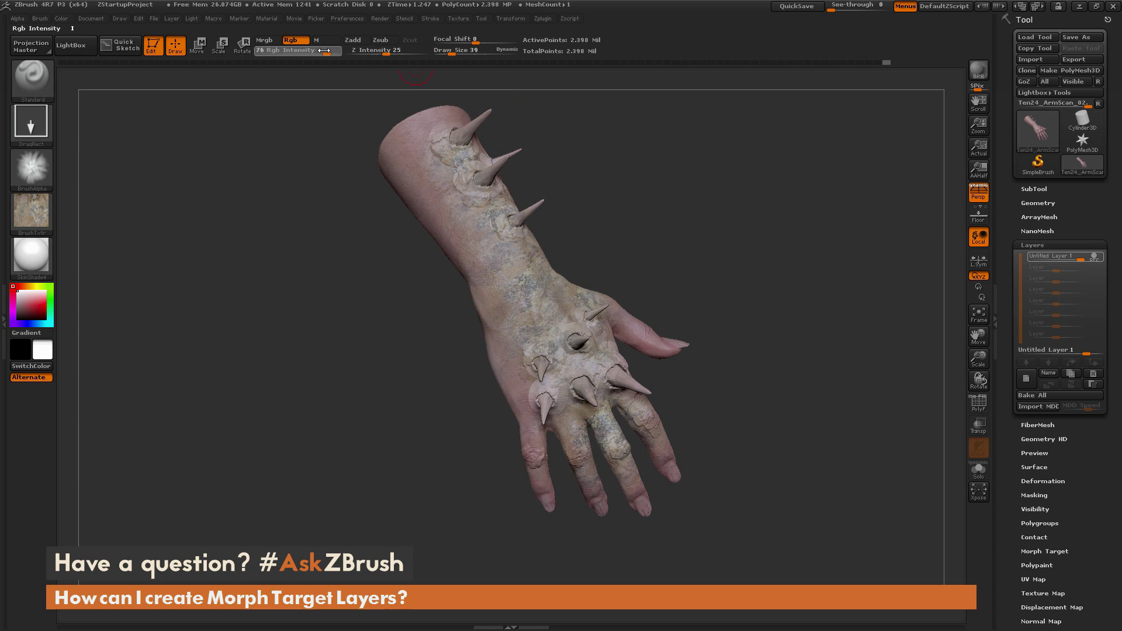
{"action": "left_click_drag", "start_coordinate": [669, 167], "coordinate": [524, 303]}
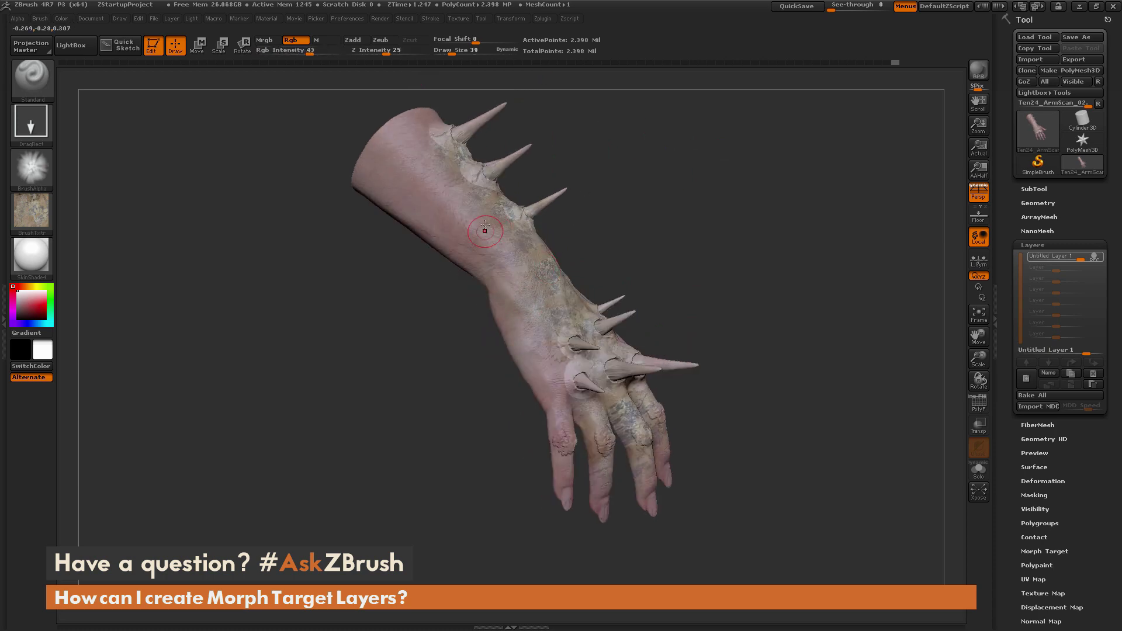
{"action": "left_click_drag", "start_coordinate": [768, 181], "coordinate": [672, 213]}
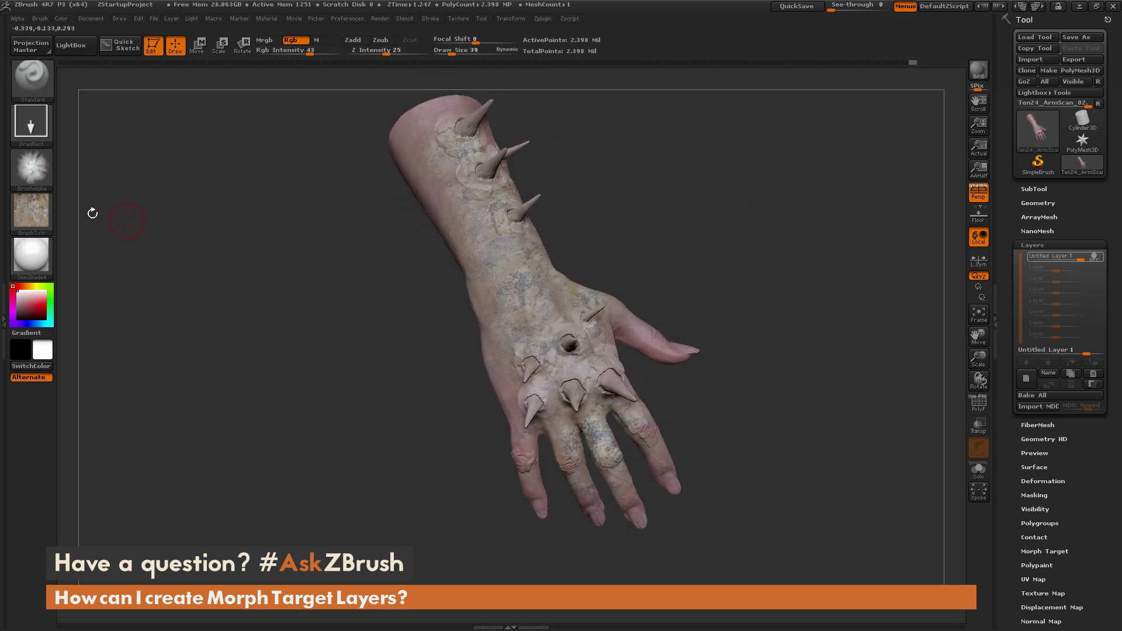
Switch to the mossy green Image texture and paint it over the forearm, hand and fingers at Rgb intensity 43
{"action": "left_click", "coordinate": [49, 205]}
{"action": "left_click", "coordinate": [347, 231]}
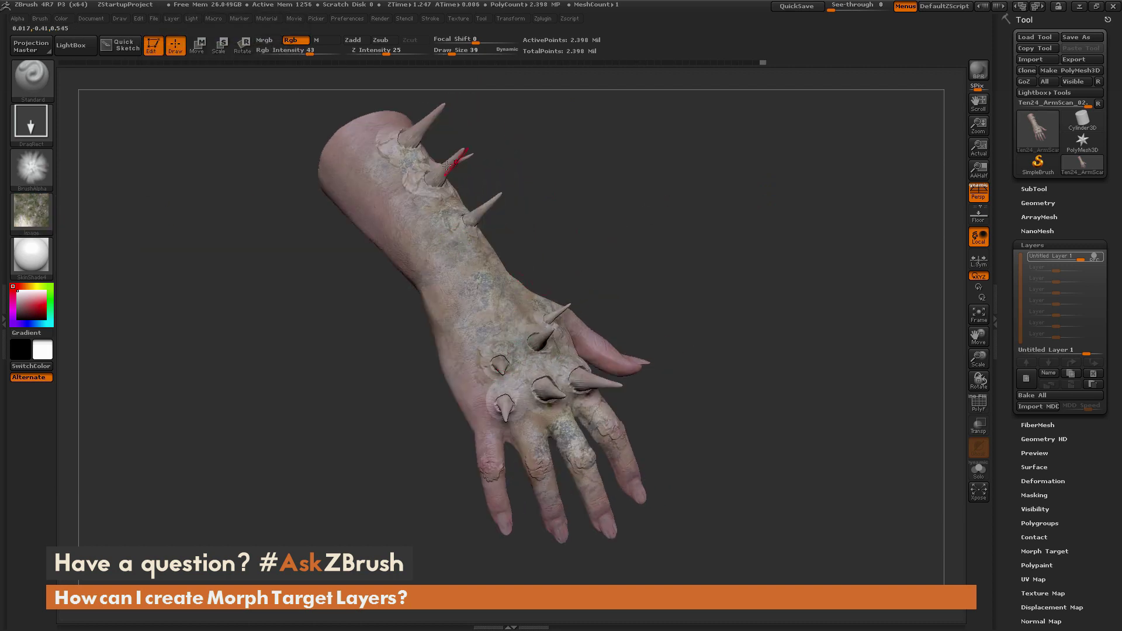
{"action": "left_click_drag", "start_coordinate": [745, 266], "coordinate": [502, 290]}
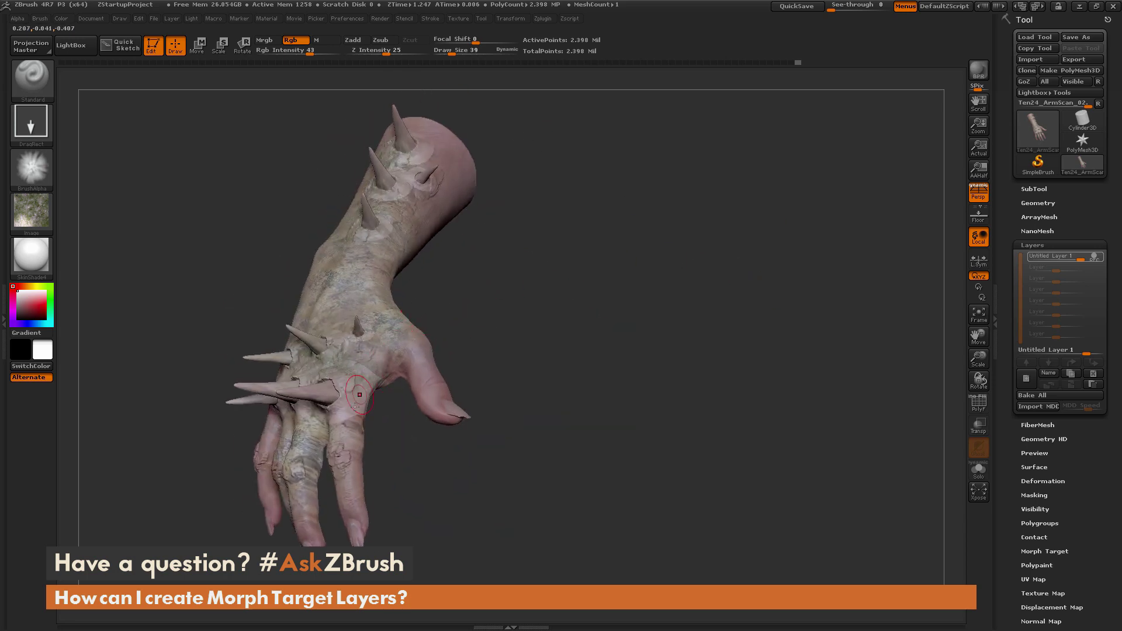
{"action": "left_click_drag", "start_coordinate": [528, 302], "coordinate": [433, 348]}
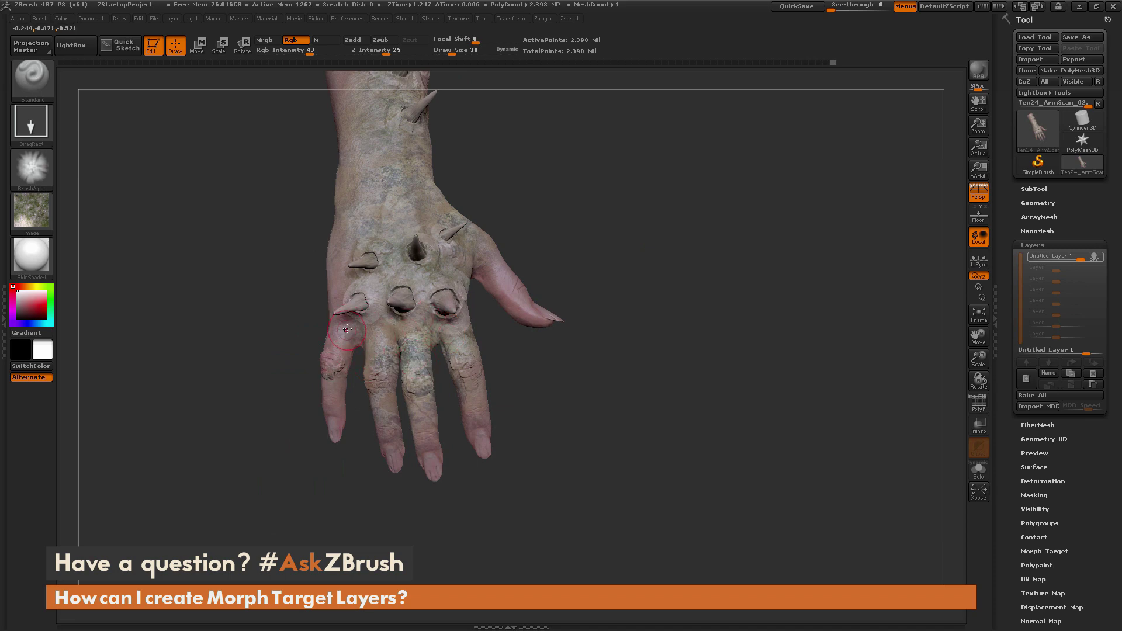
{"action": "left_click_drag", "start_coordinate": [690, 246], "coordinate": [723, 259]}
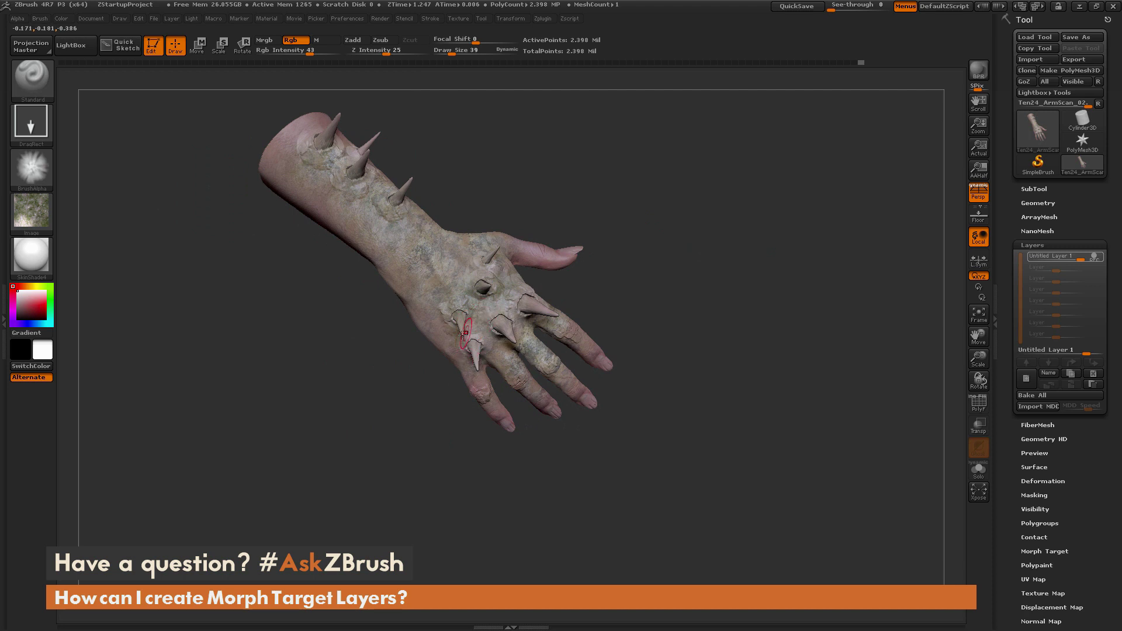
{"action": "mouse_move", "coordinate": [767, 250]}
{"action": "left_mouse_down"}
{"action": "mouse_move", "coordinate": [764, 228]}
{"action": "mouse_move", "coordinate": [753, 283]}
{"action": "mouse_move", "coordinate": [478, 284]}
{"action": "left_mouse_up"}
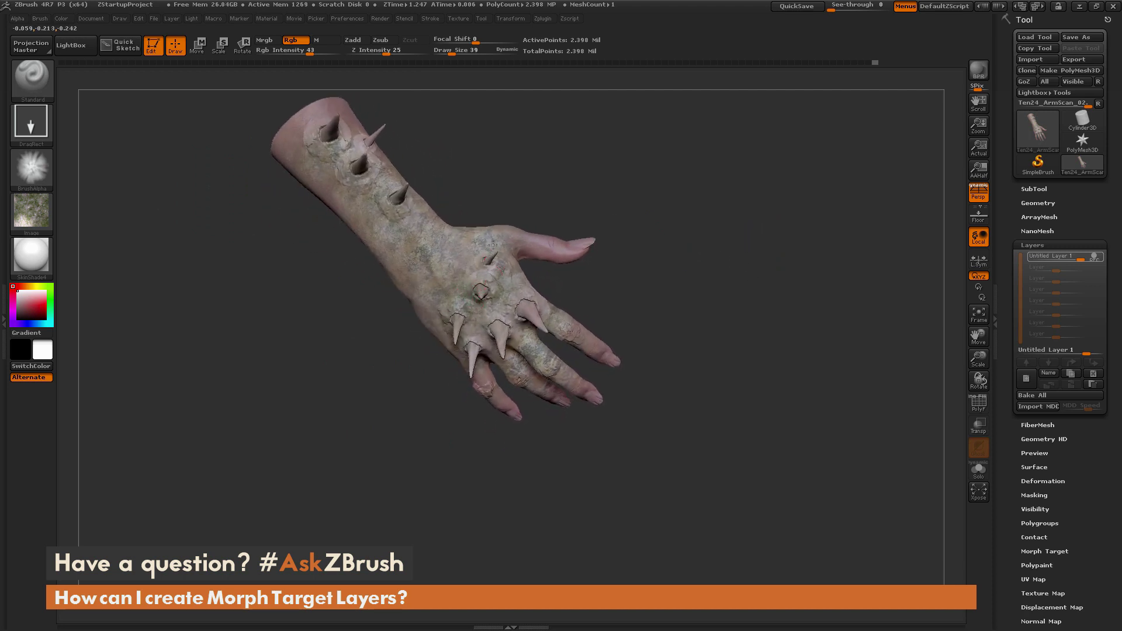
{"action": "left_click_drag", "start_coordinate": [666, 221], "coordinate": [962, 201]}
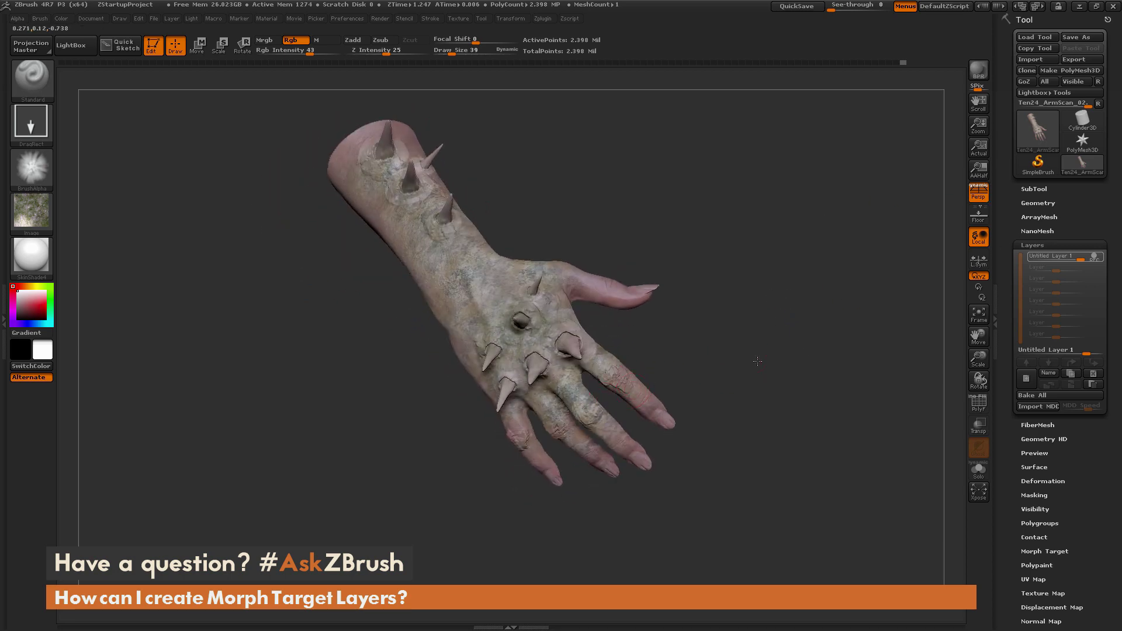
Lower the intensity of the arm's sculpt layer to about 0.36 to preview the spikes and paint blending out
{"action": "left_click_drag", "start_coordinate": [758, 361], "coordinate": [765, 345]}
{"action": "mouse_move", "coordinate": [1080, 260]}
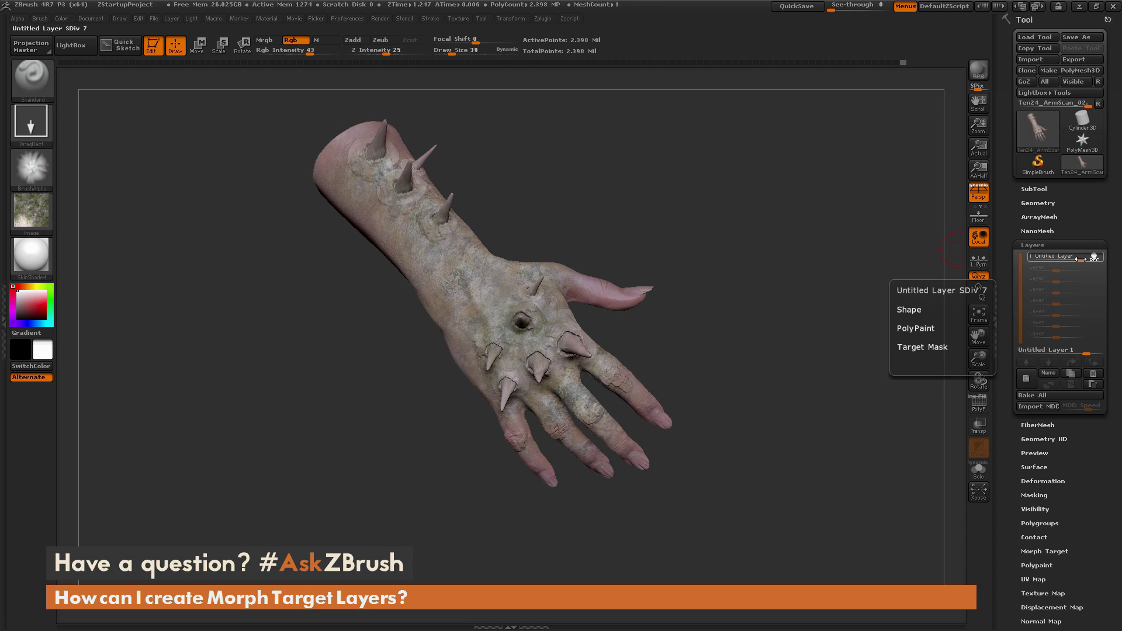
{"action": "left_click_drag", "start_coordinate": [1079, 259], "coordinate": [1076, 259]}
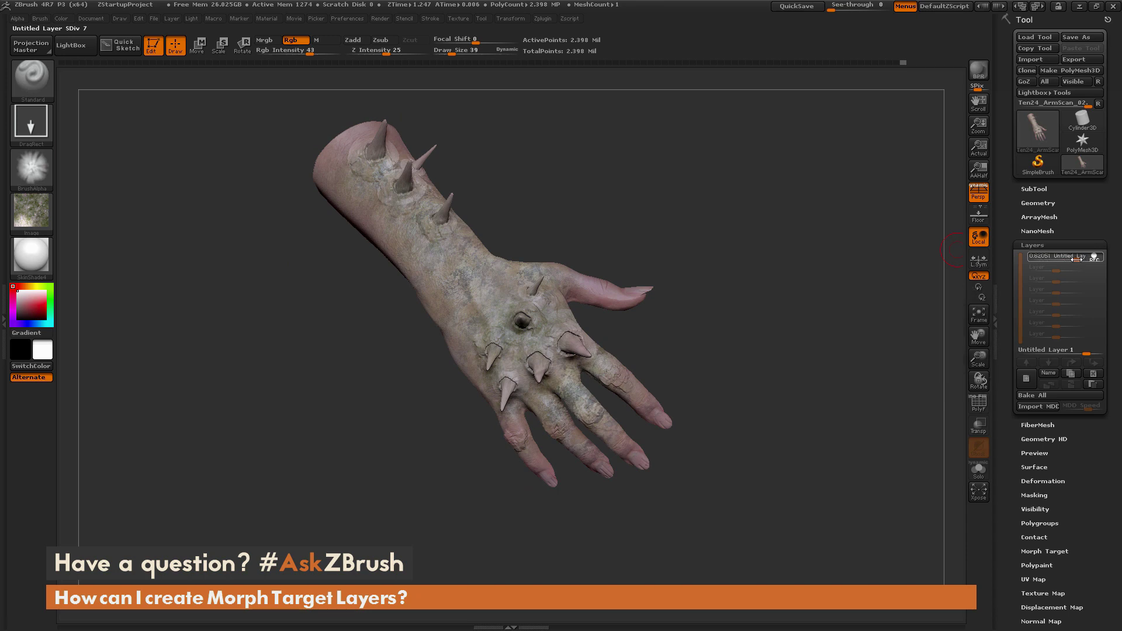
{"action": "left_click_drag", "start_coordinate": [1079, 259], "coordinate": [1065, 259]}
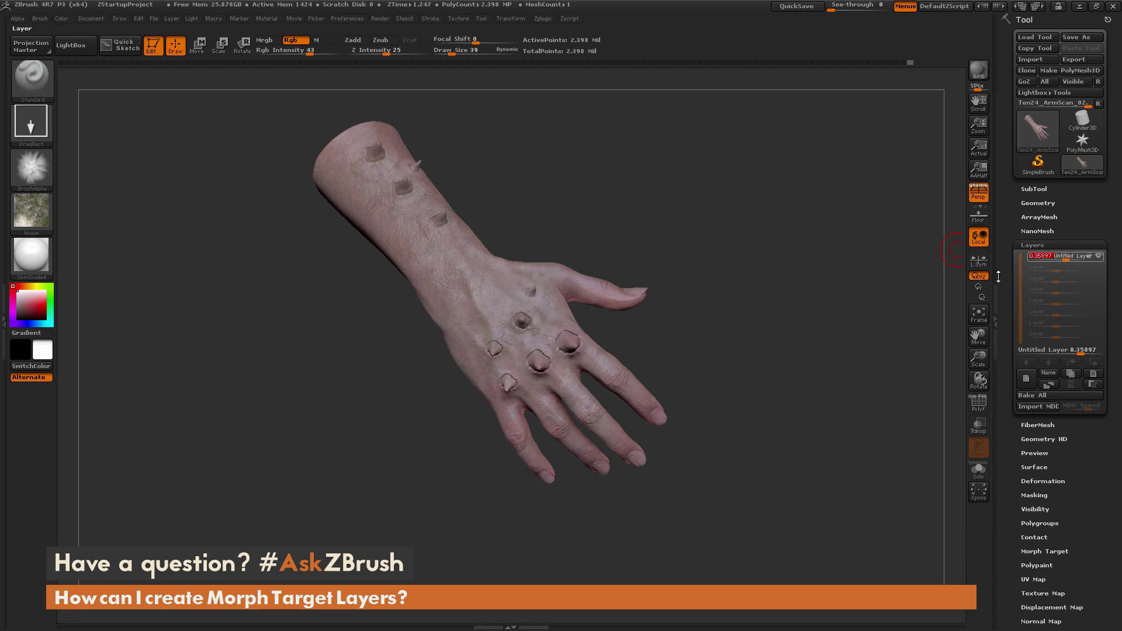
Preview the layer at intensities between about 0.44 and 0.77, return it to 1, and view the arm from other angles
{"action": "left_click_drag", "start_coordinate": [804, 378], "coordinate": [813, 334]}
{"action": "mouse_move", "coordinate": [1066, 259]}
{"action": "left_mouse_down"}
{"action": "mouse_move", "coordinate": [1084, 259]}
{"action": "mouse_move", "coordinate": [1054, 258]}
{"action": "mouse_move", "coordinate": [1089, 258]}
{"action": "mouse_move", "coordinate": [1069, 261]}
{"action": "left_mouse_up"}
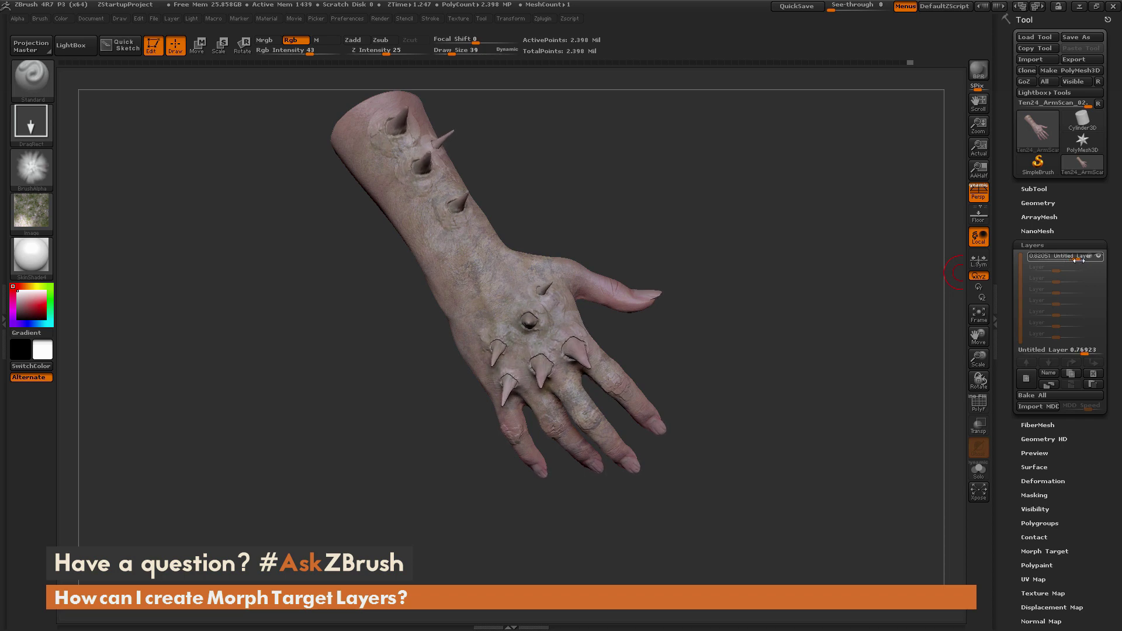
{"action": "left_click_drag", "start_coordinate": [1070, 261], "coordinate": [1067, 262]}
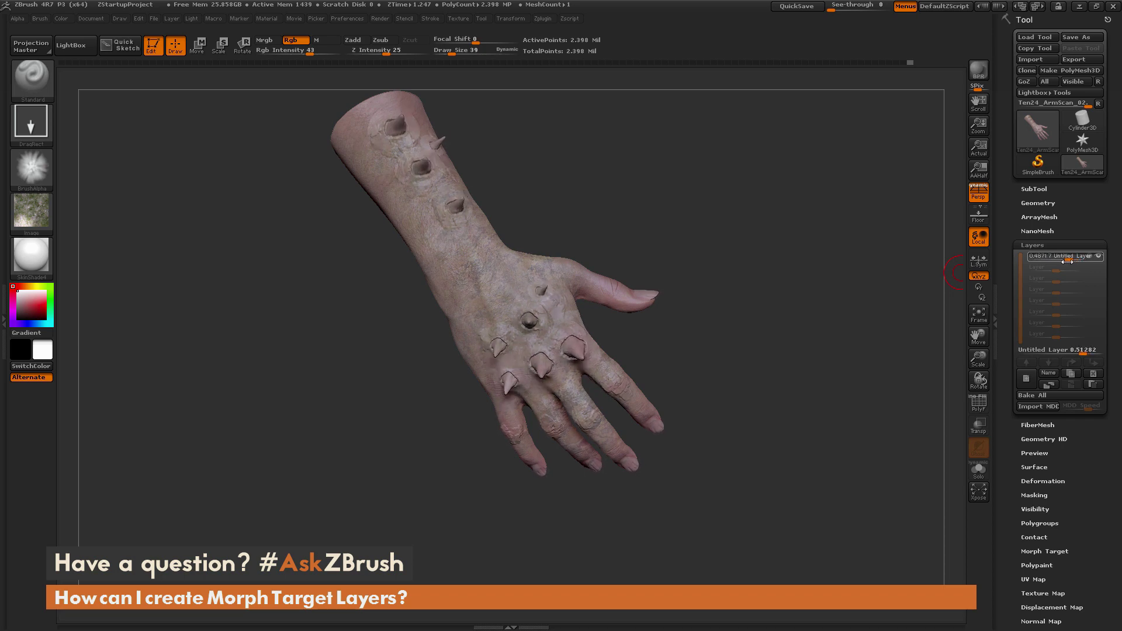
{"action": "left_click_drag", "start_coordinate": [962, 282], "coordinate": [833, 410]}
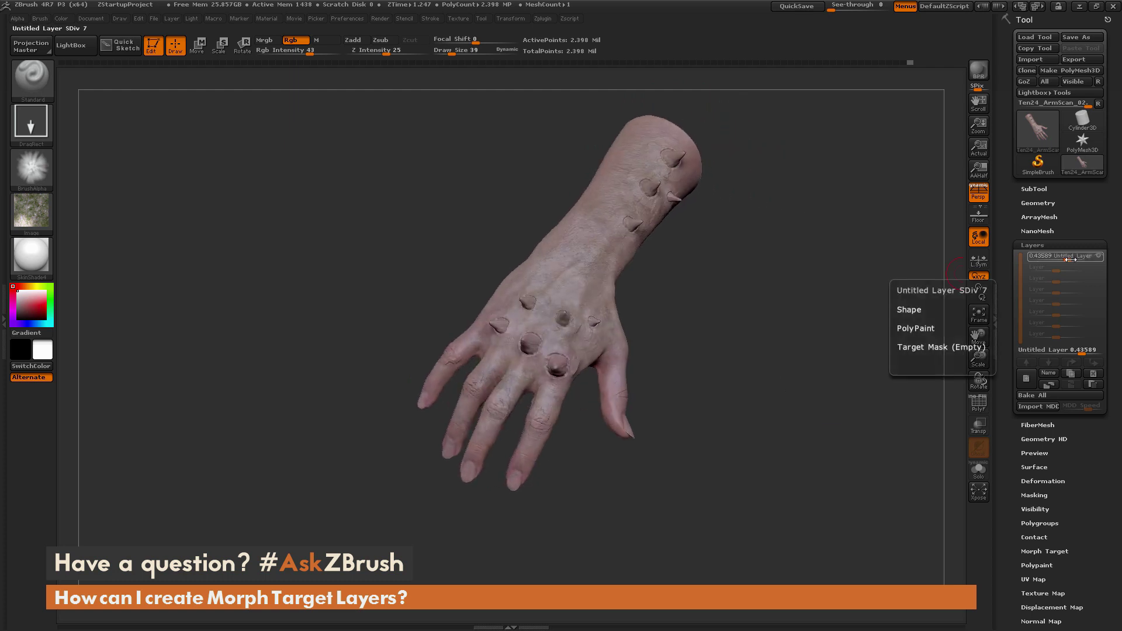
{"action": "left_click_drag", "start_coordinate": [1068, 260], "coordinate": [1089, 260]}
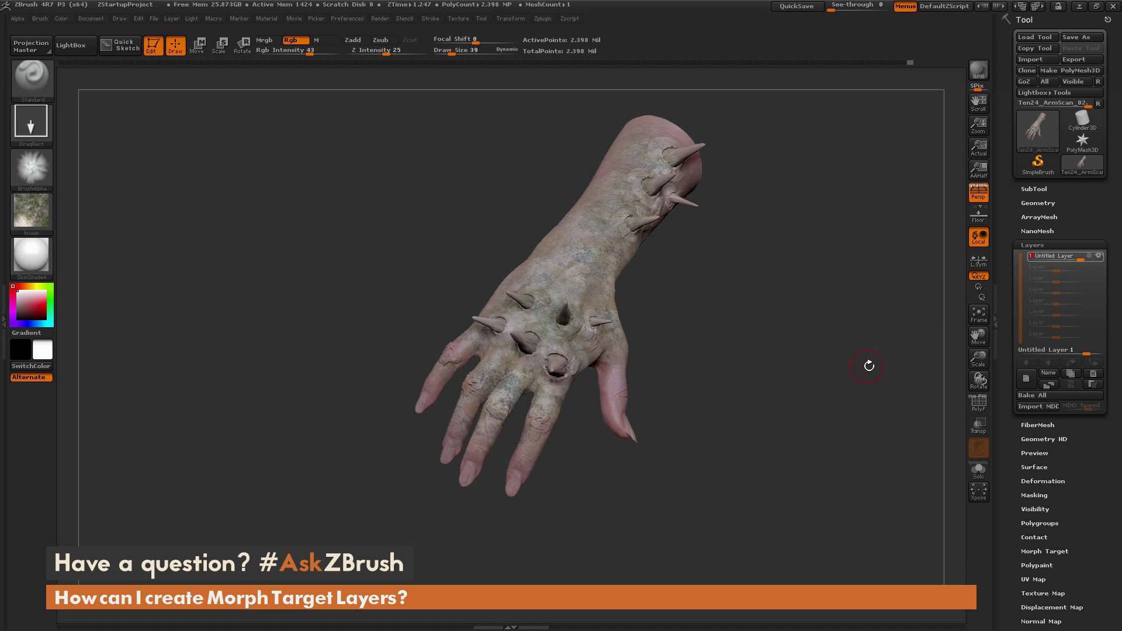
{"action": "left_click_drag", "start_coordinate": [869, 366], "coordinate": [876, 337]}
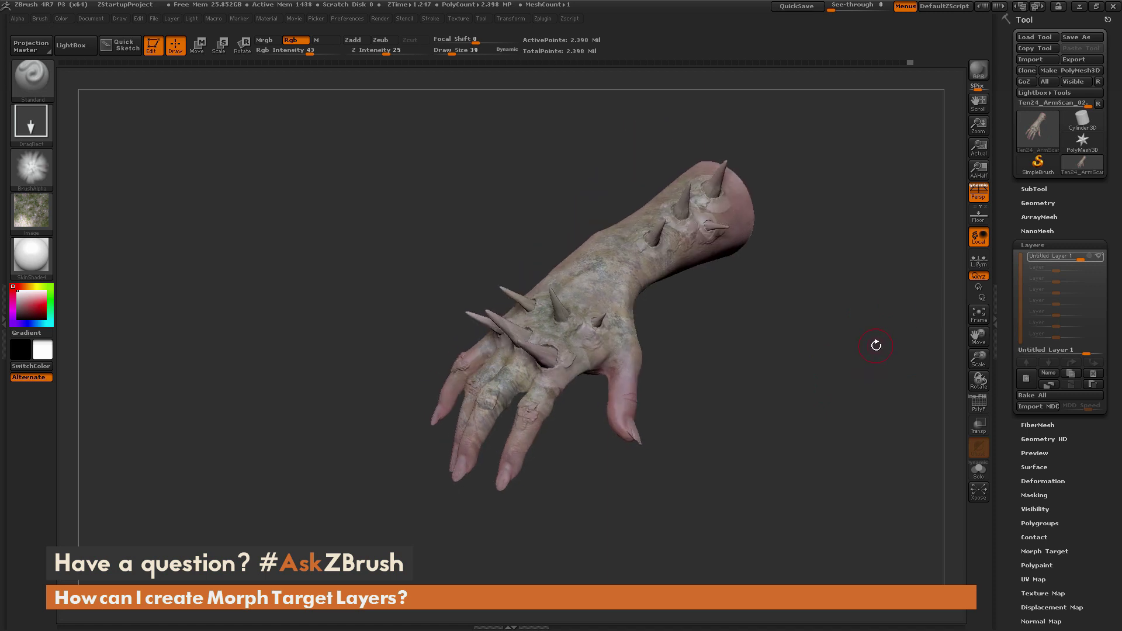